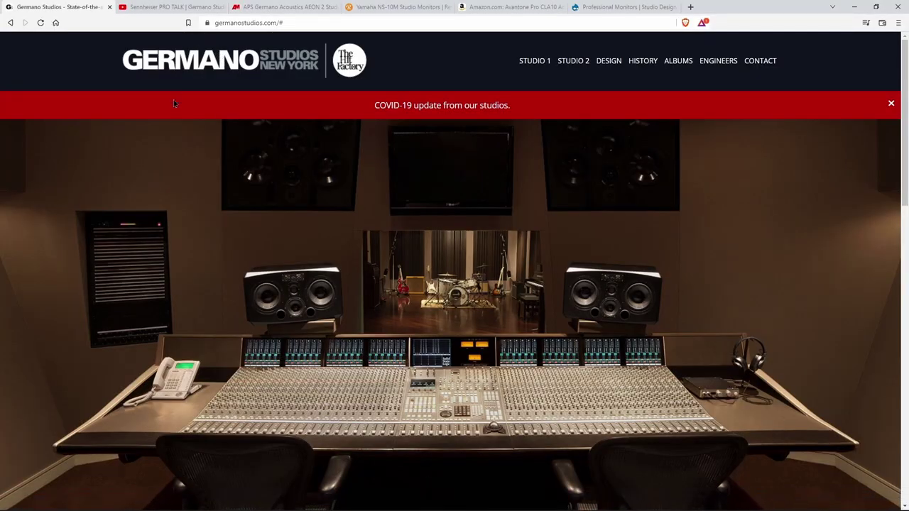
- View the Sennheiser PRO TALK video page about Germano Studios on YouTube
left_click(167, 7)
scroll(274, 163, "down", 1)
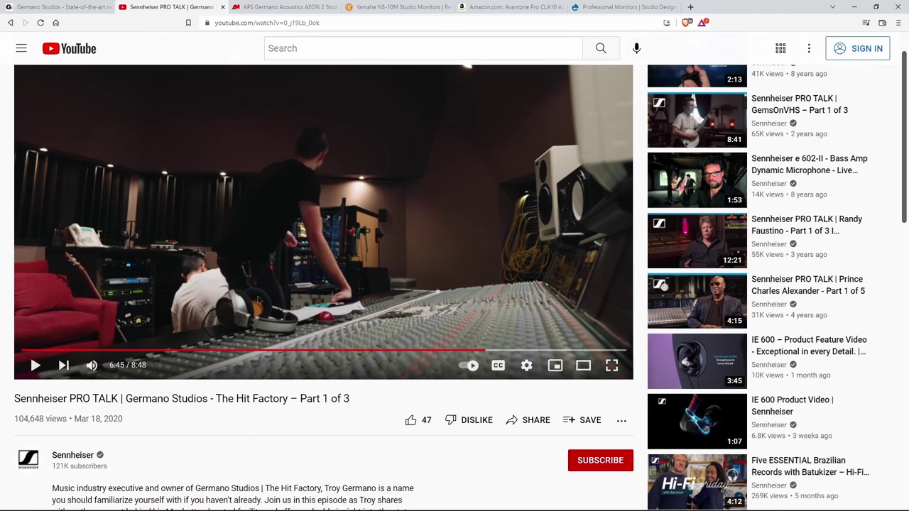
scroll(293, 325, "up", 1)
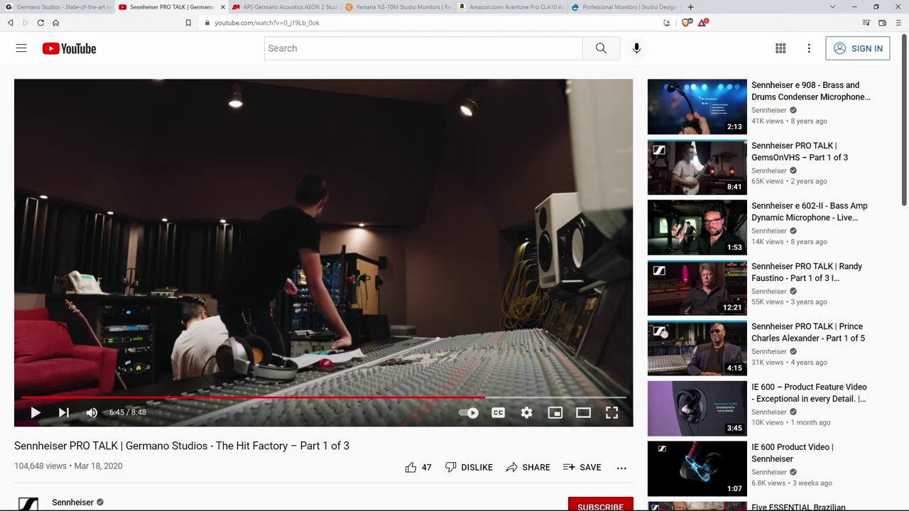
- Return to the Germano Studios website and open the Studio 1 page
left_click(23, 5)
scroll(375, 206, "down", 7)
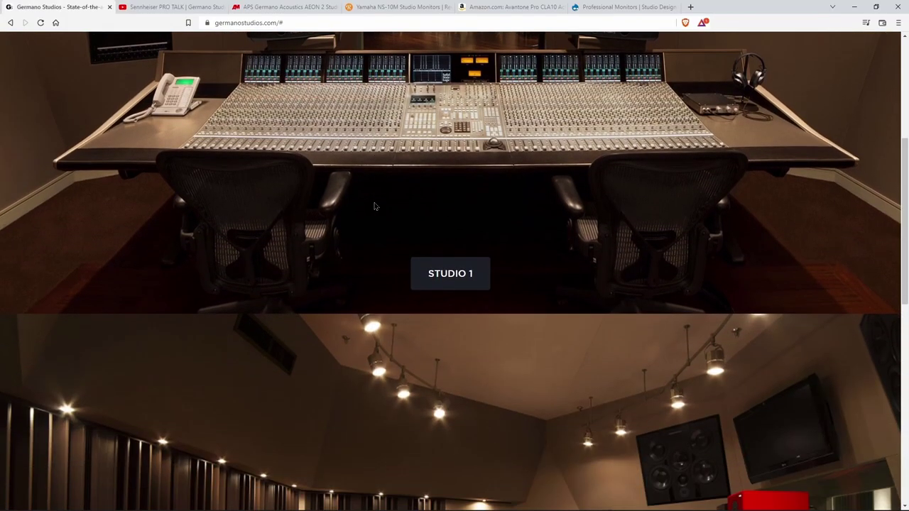
scroll(375, 206, "up", 2)
left_click(448, 237)
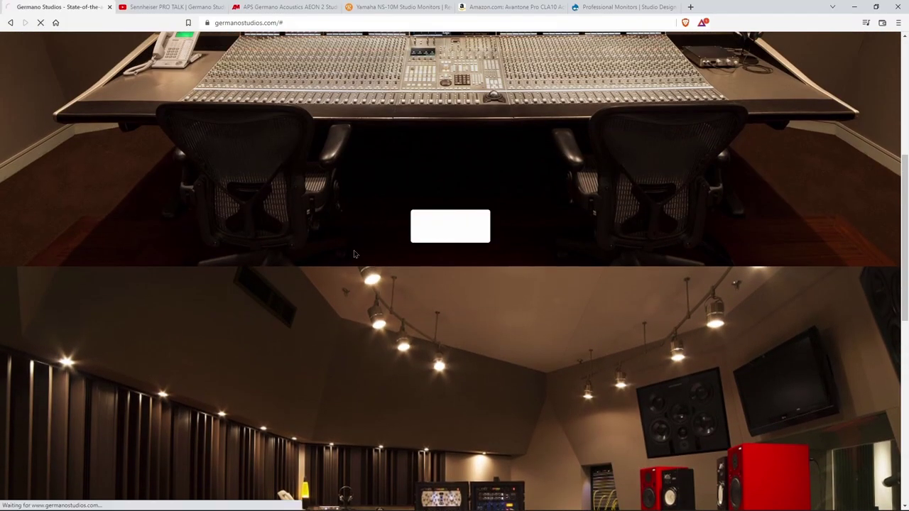
- Expand the Equipment and Plugins lists on the Studio 1 page and look through their entries
scroll(356, 206, "down", 8)
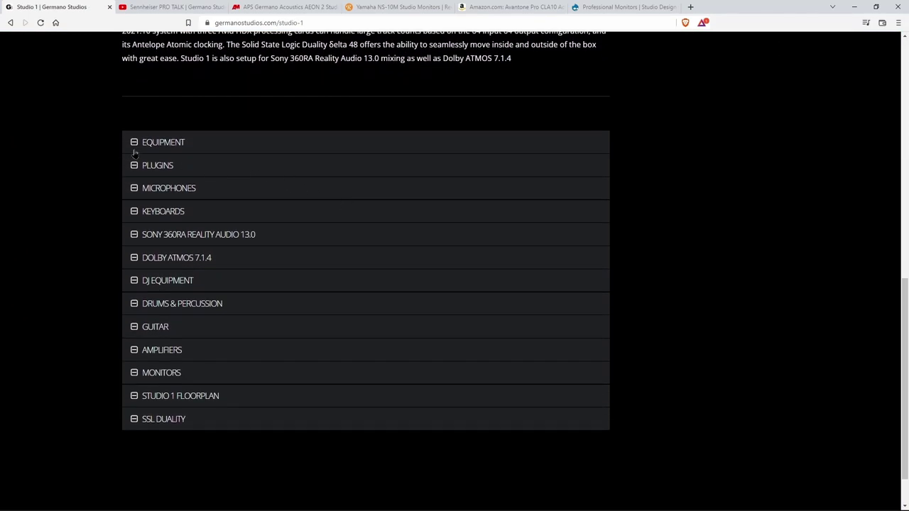
left_click(135, 150)
scroll(124, 159, "down", 15)
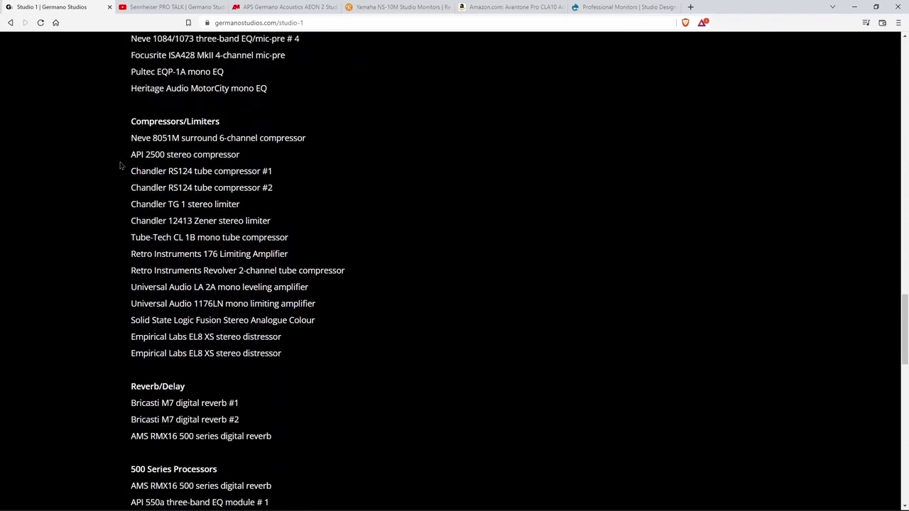
scroll(121, 166, "down", 10)
left_click(141, 112)
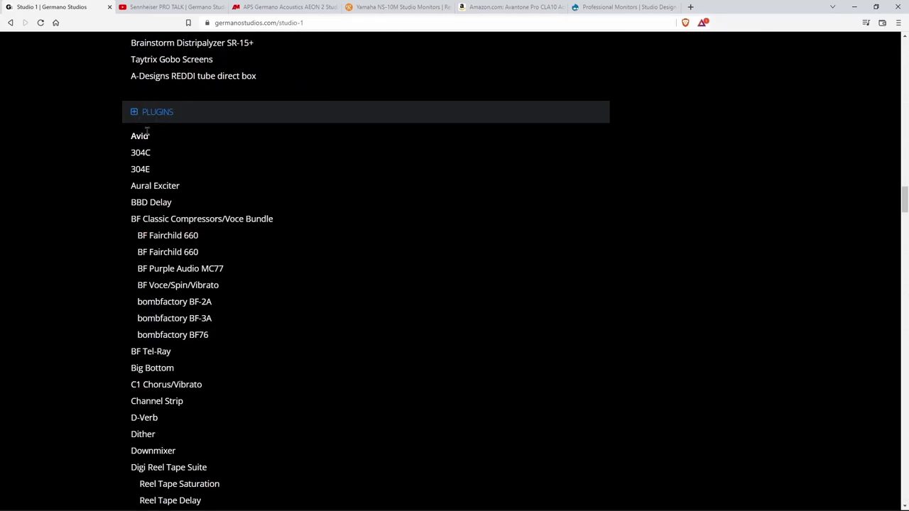
scroll(209, 175, "down", 15)
scroll(209, 175, "down", 20)
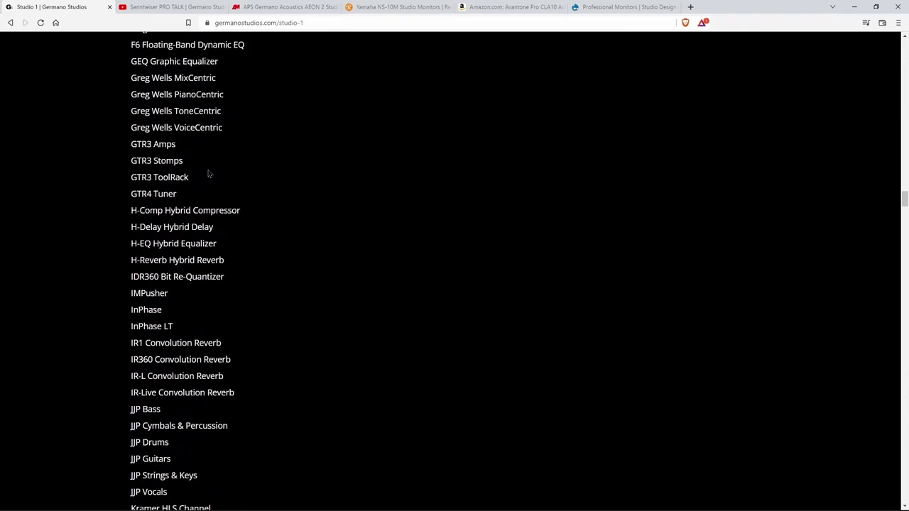
scroll(453, 233, "up", 4)
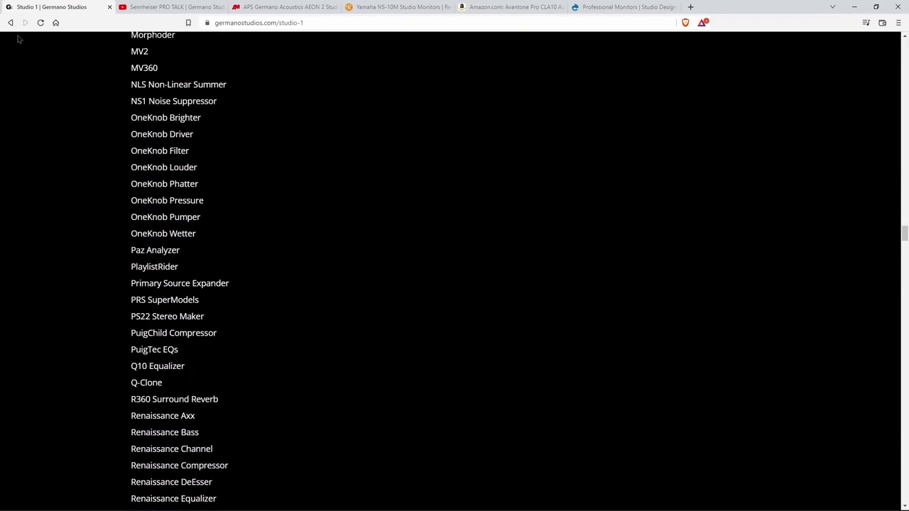
- Go back to the Germano Studios home page, look it over, and switch to Studio One
left_click(10, 22)
scroll(626, 291, "down", 3)
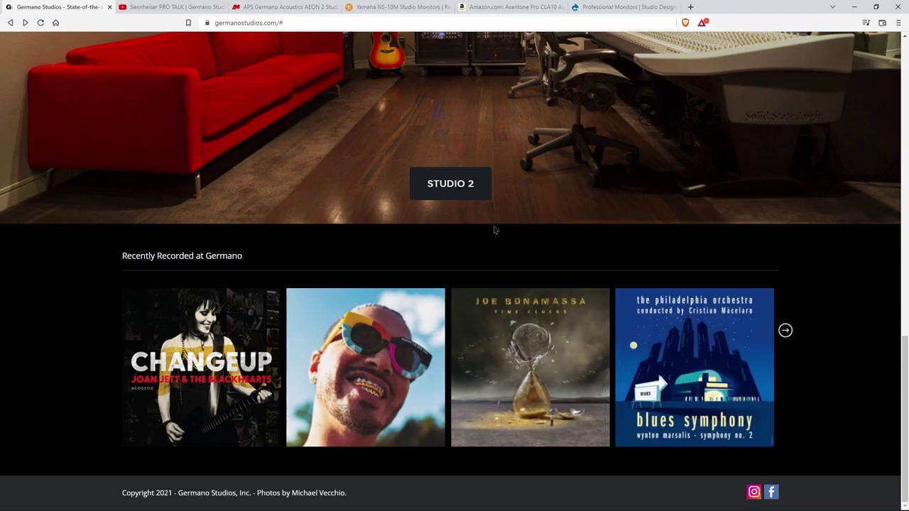
scroll(495, 229, "up", 10)
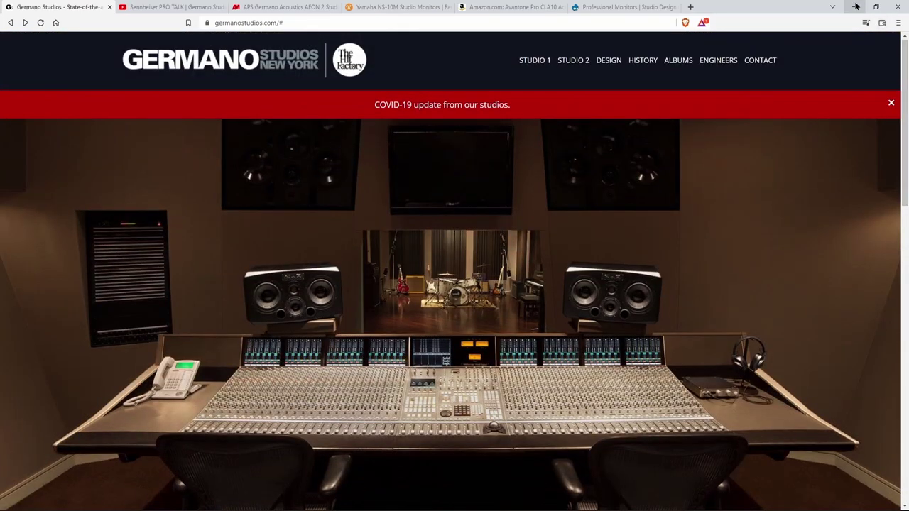
left_click(856, 6)
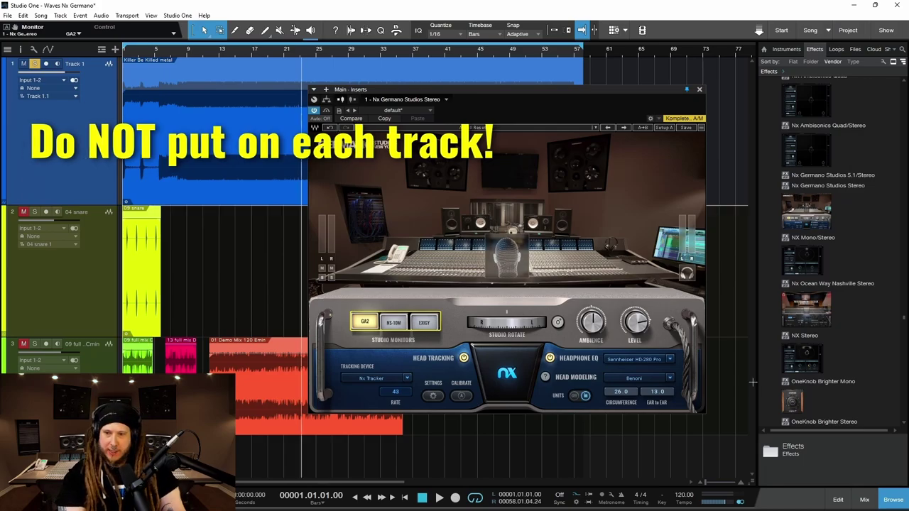
- Check the Nx Germano Studios insert on the Main channel in the mixer, close the mixer and reposition the plug-in window
left_click(865, 500)
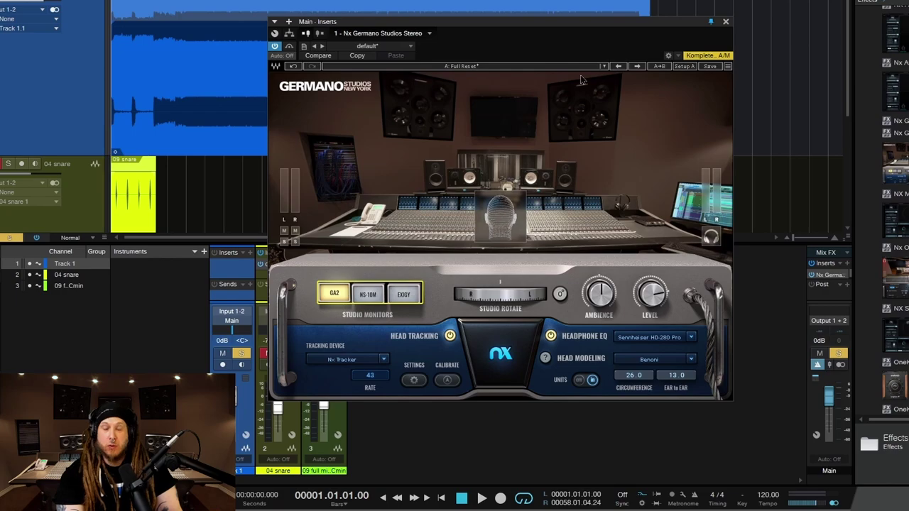
key("F3")
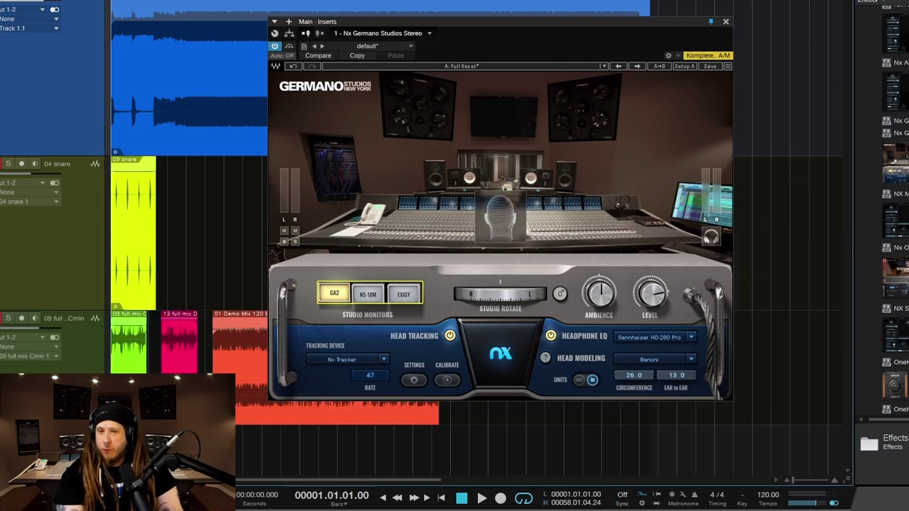
left_click_drag(437, 26, 456, 28)
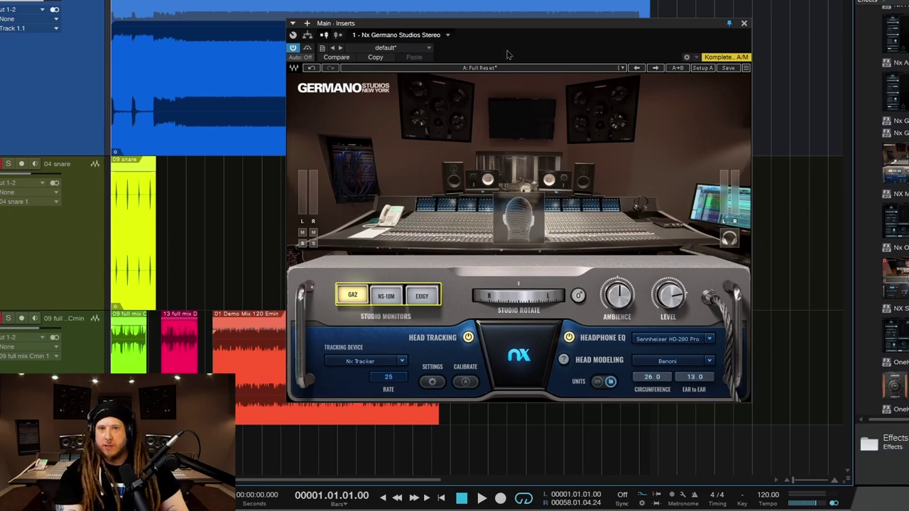
left_click_drag(518, 34, 527, 41)
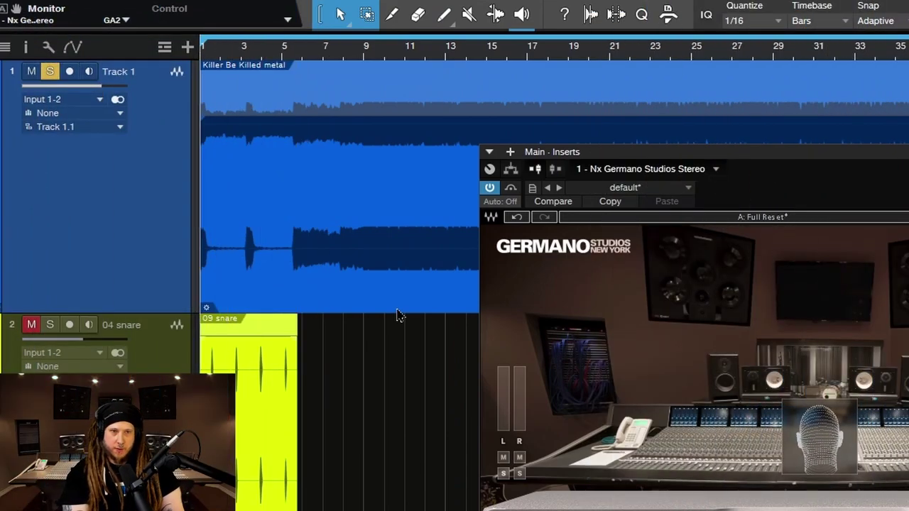
- Bypass the Nx Germano Studios plug-in on the main output and audition the soloed Track 1
left_click(489, 187)
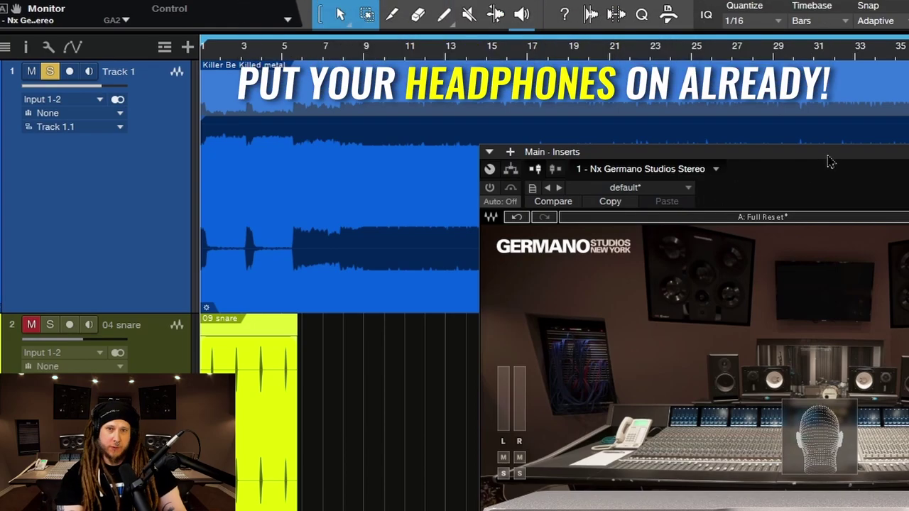
left_click_drag(831, 162, 787, 171)
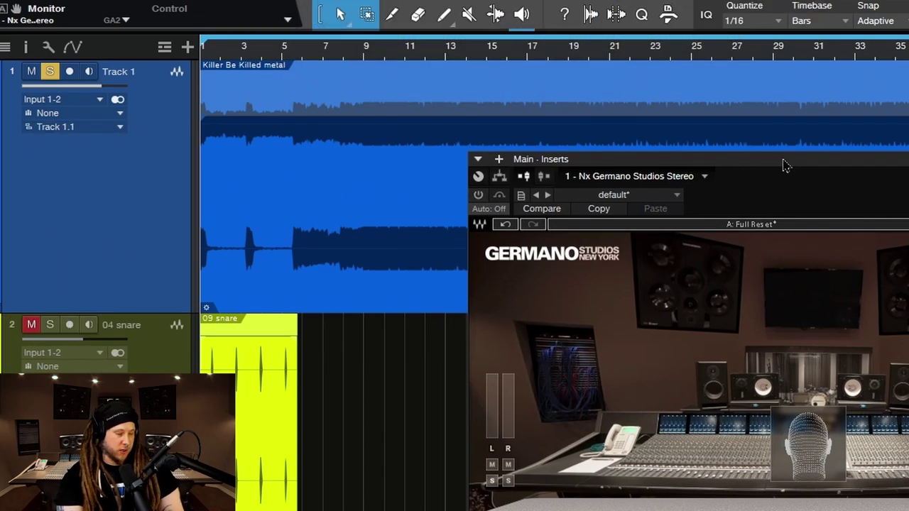
key("space")
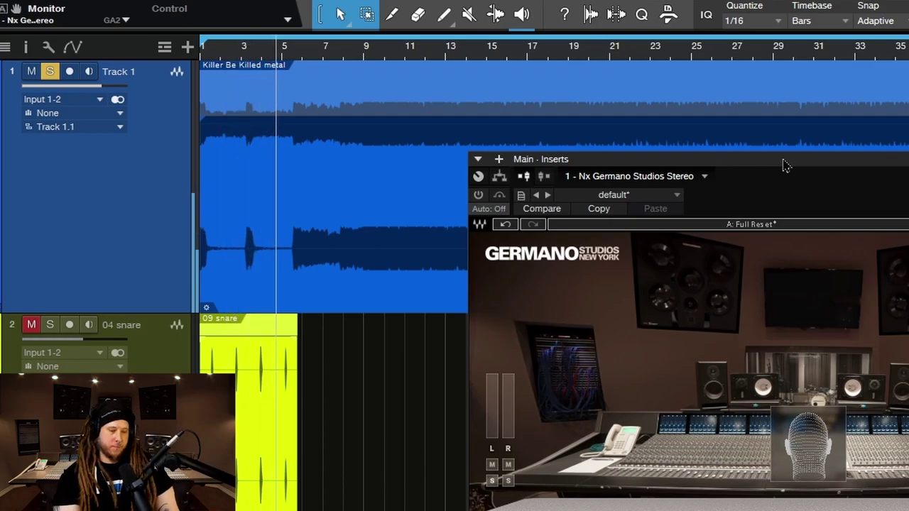
key("space")
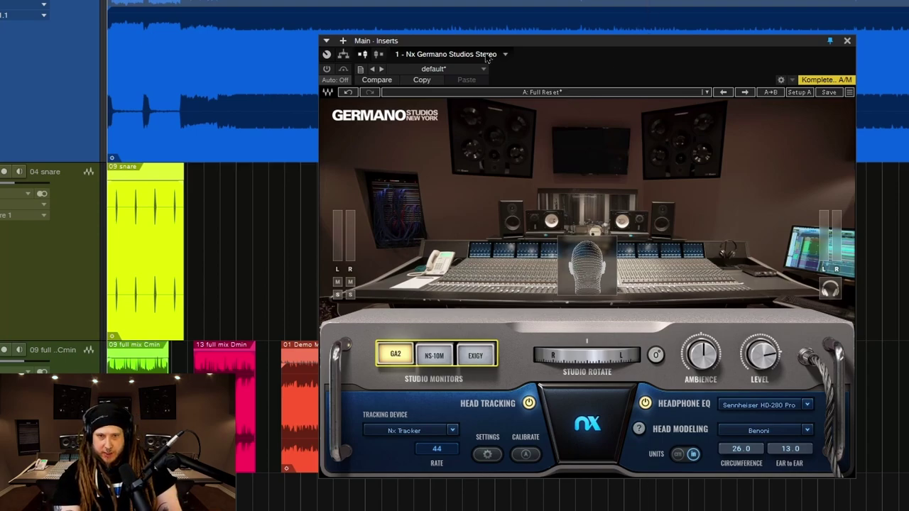
- Audition Track 1 with the Nx Germano Studios plug-in enabled and bypassed for comparison, leaving the plug-in enabled
left_click_drag(518, 47, 516, 44)
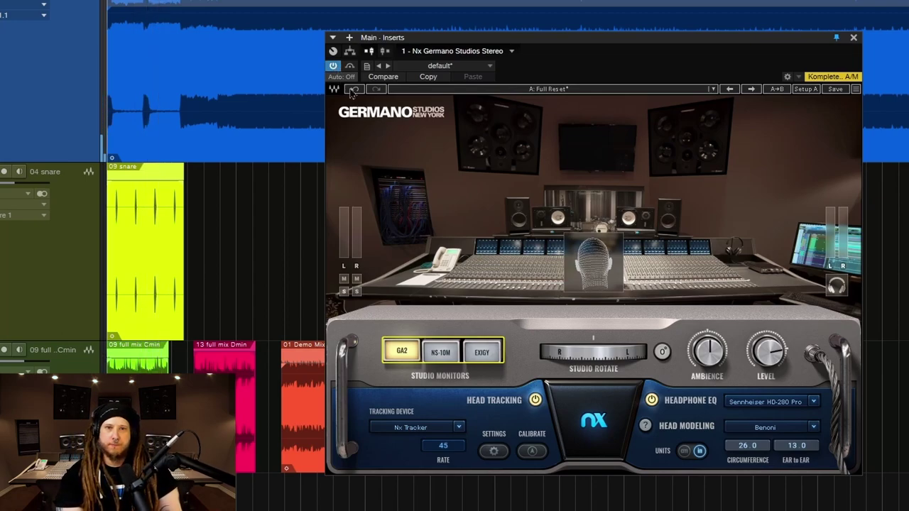
key("space")
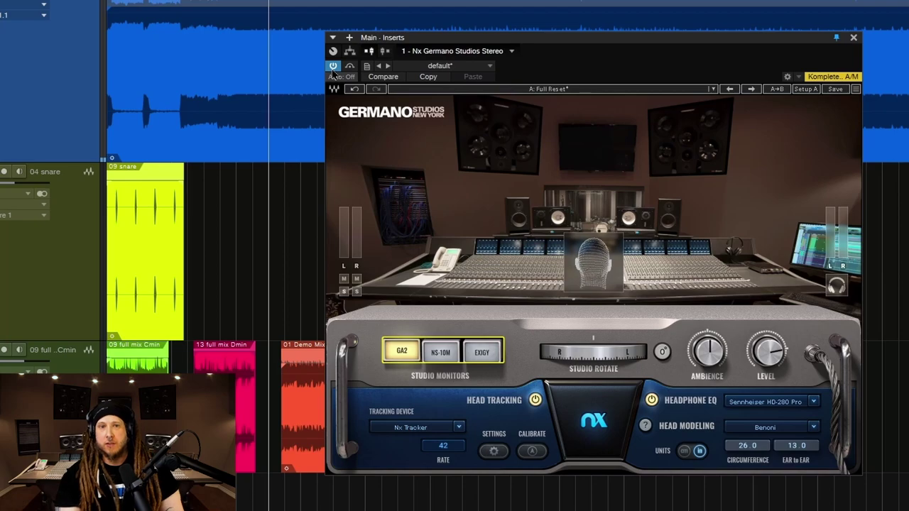
key("space")
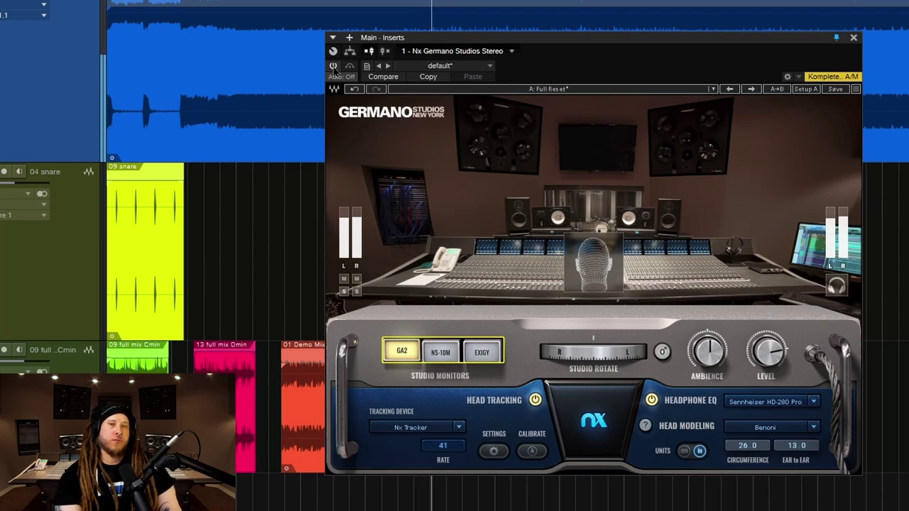
left_click(334, 67)
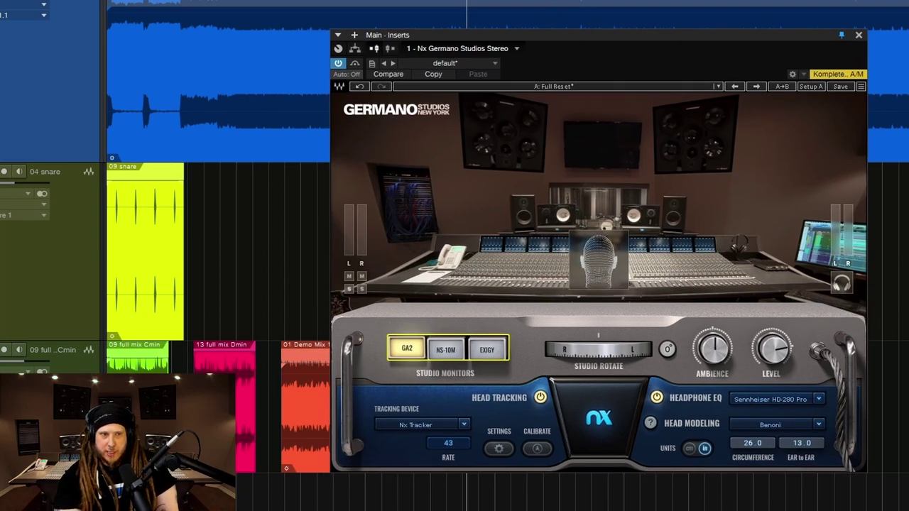
- Select and zoom in on the 09 snare event, solo its track, and set the loop range around the event
left_click(127, 296)
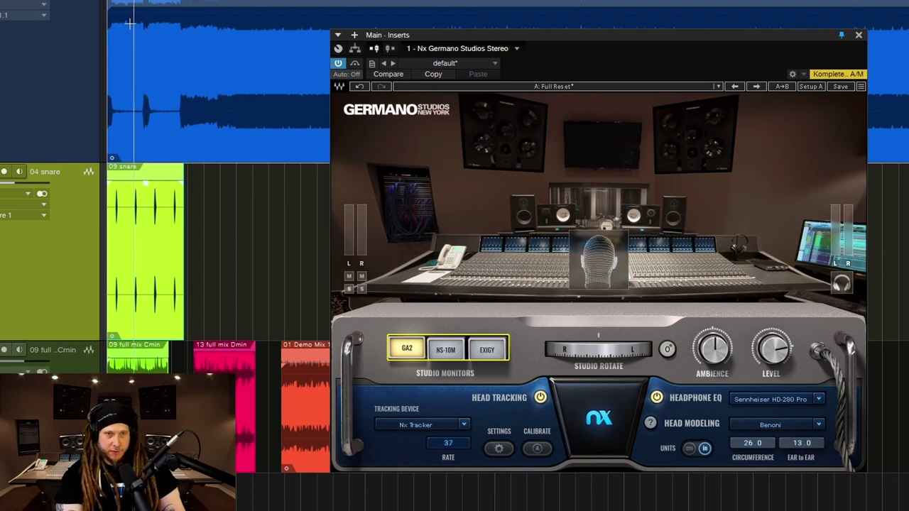
scroll(275, 288, "up", 3)
scroll(275, 288, "down", 2)
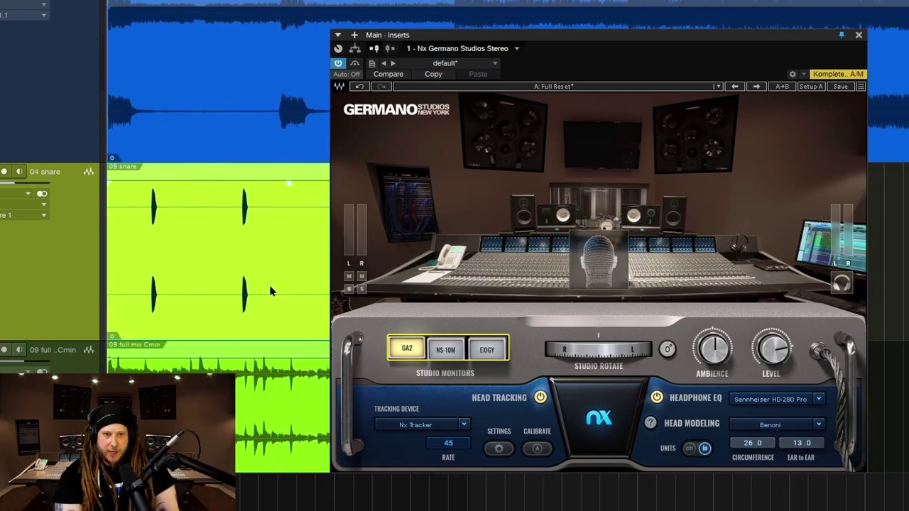
left_click_drag(558, 27, 688, 0)
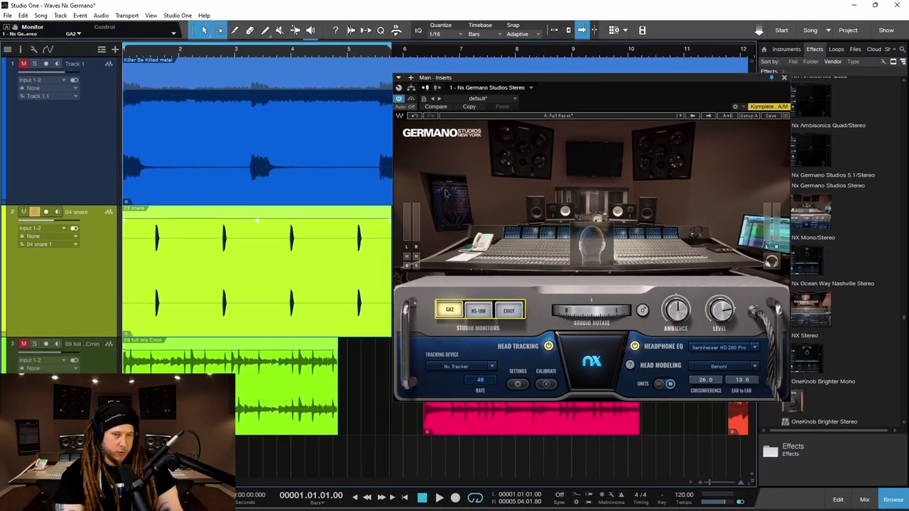
- Audition the soloed snare with the Nx Germano Studios plug-in bypassed, and check the track's OneKnob Wetter insert
left_click_drag(551, 83, 562, 82)
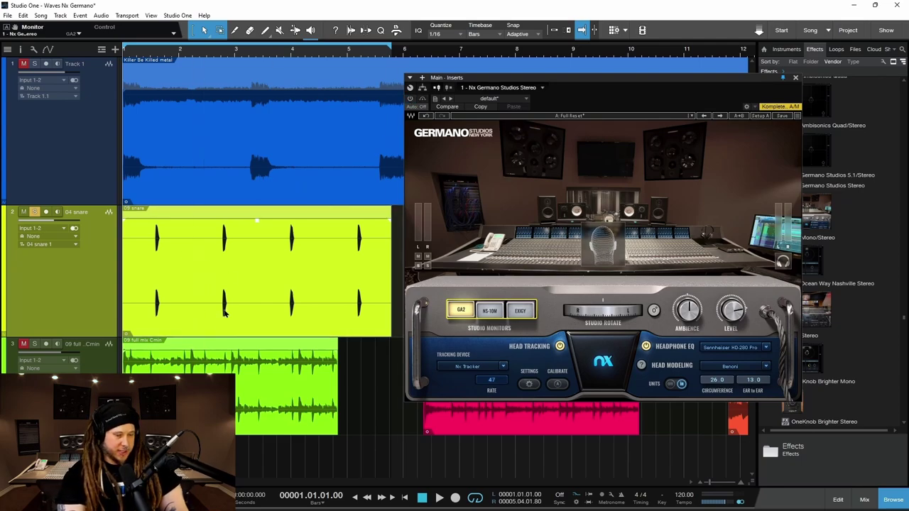
key("space")
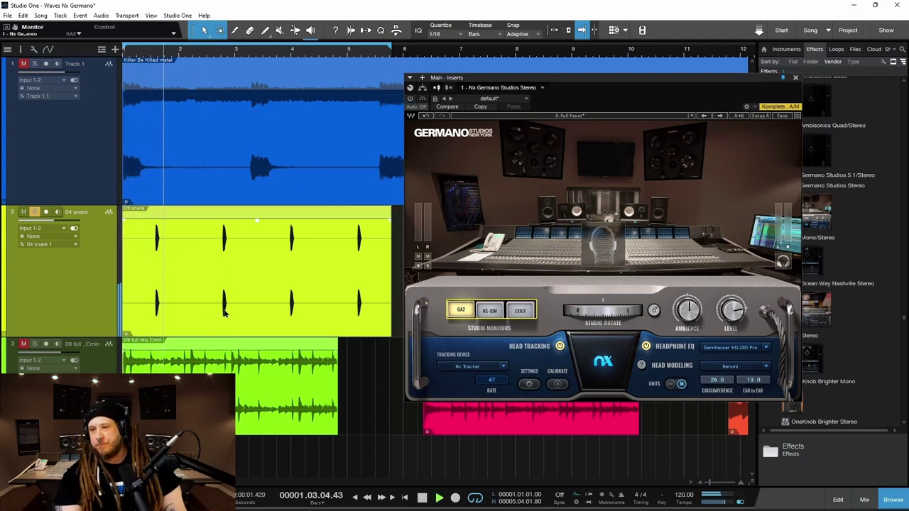
left_click(20, 224)
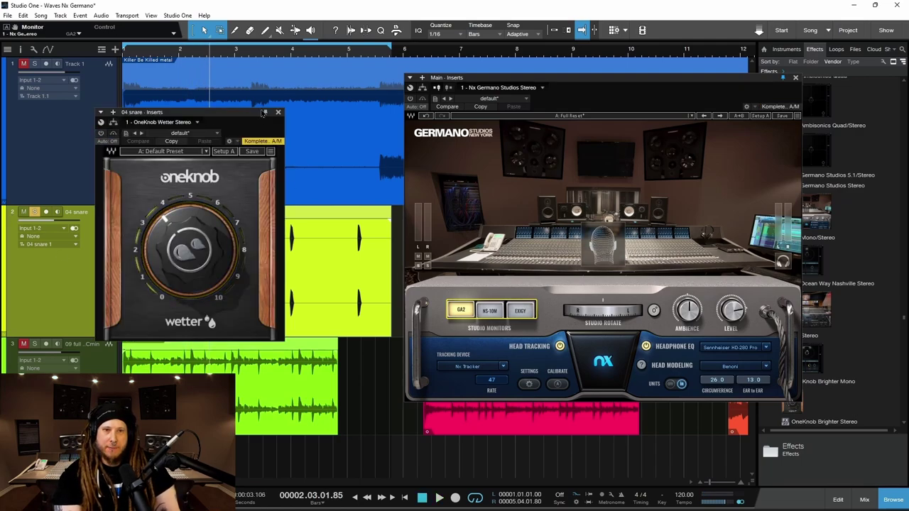
left_click(277, 113)
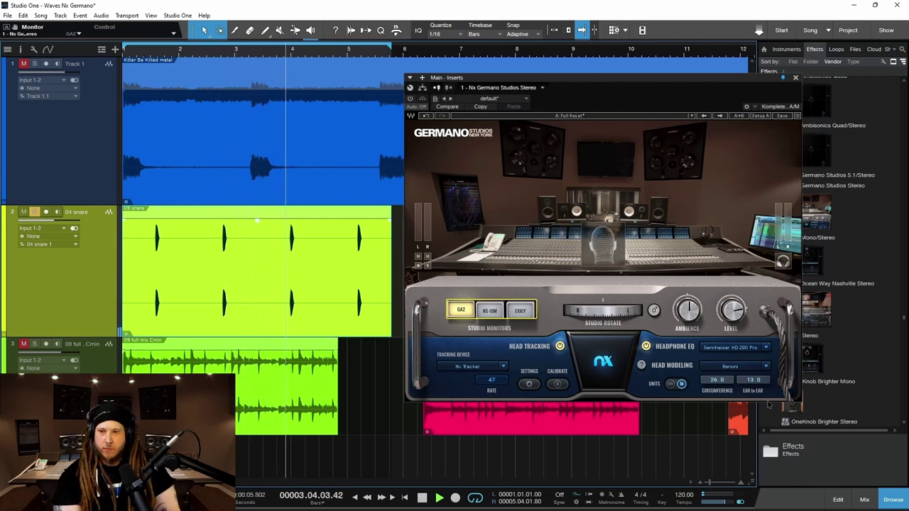
- Show the mixer, pan the 04 snare channel fully left, and audition the panned snare
left_click(864, 499)
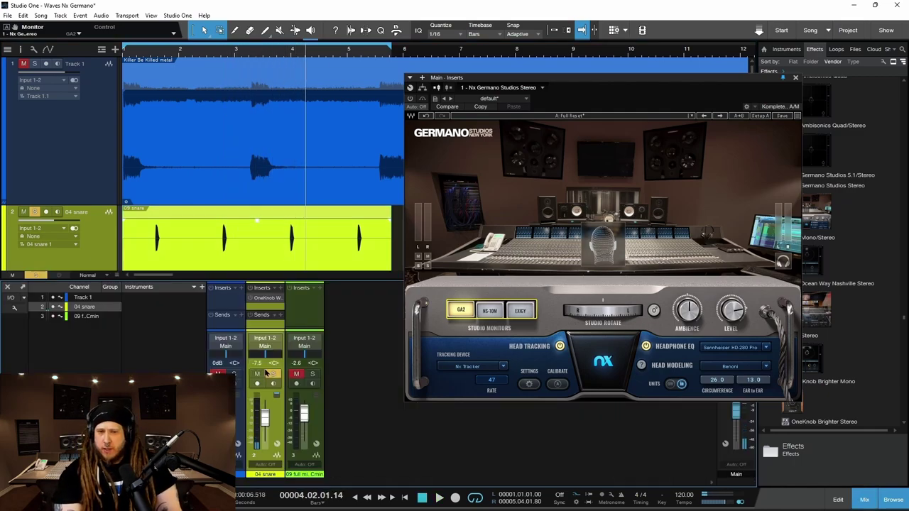
left_click_drag(264, 357, 226, 306)
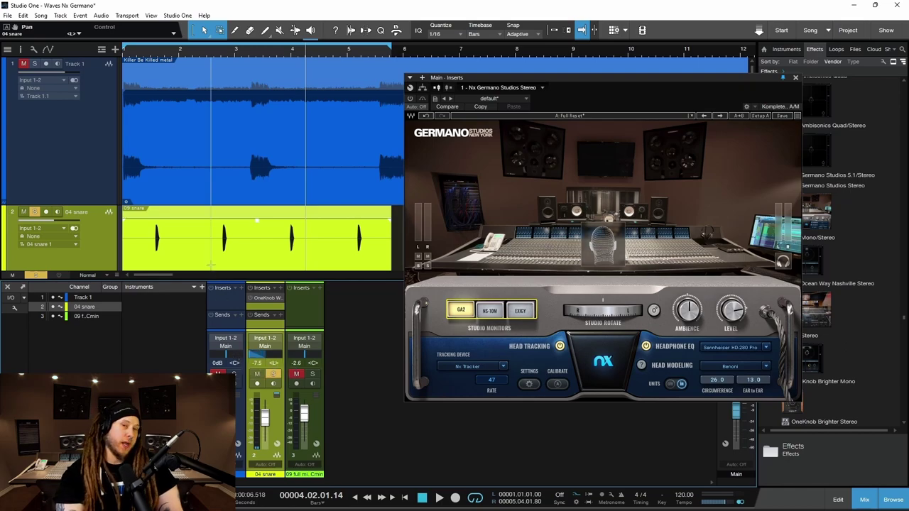
key("space")
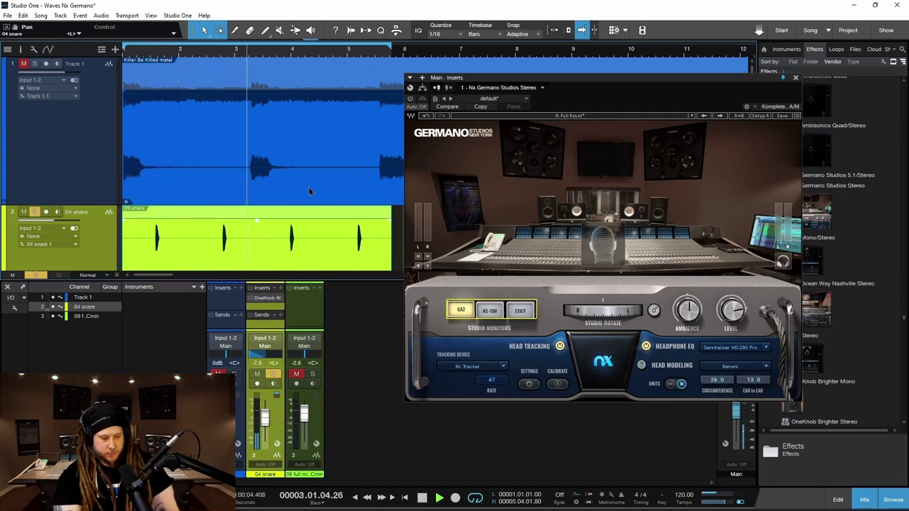
key("space")
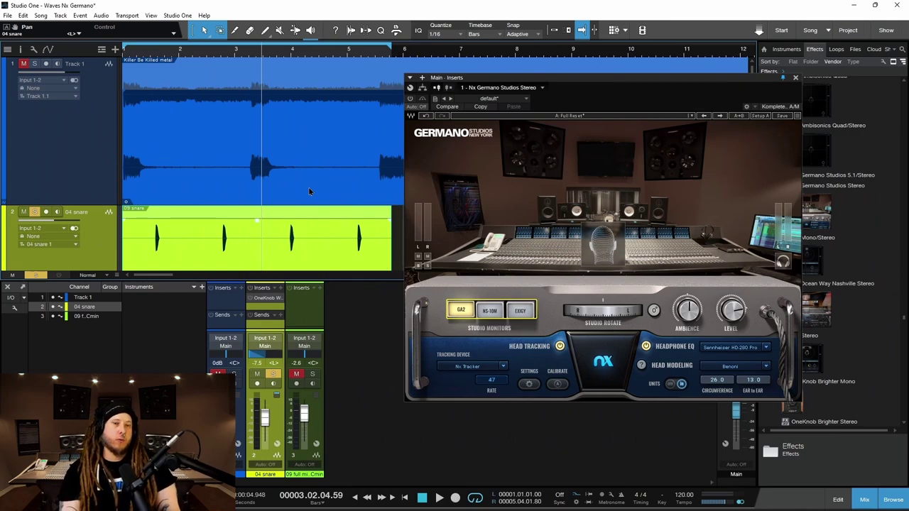
- Audition the panned snare with the Nx Germano Studios plug-in bypassed and enabled, and reposition the plug-in window
key("space")
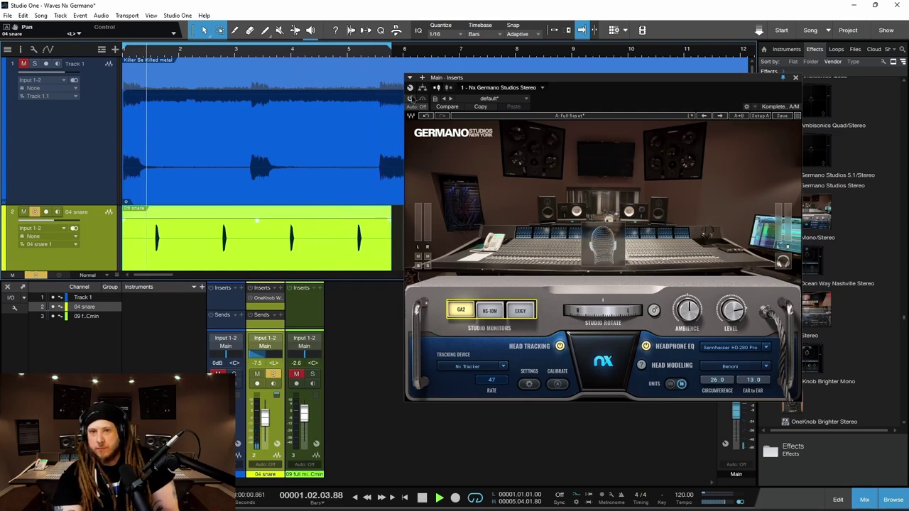
left_click(410, 98)
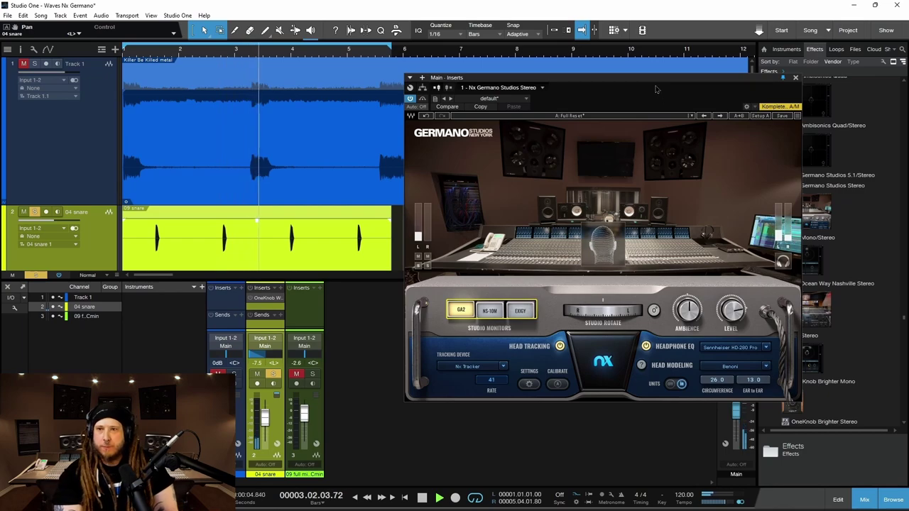
left_click_drag(657, 81, 643, 99)
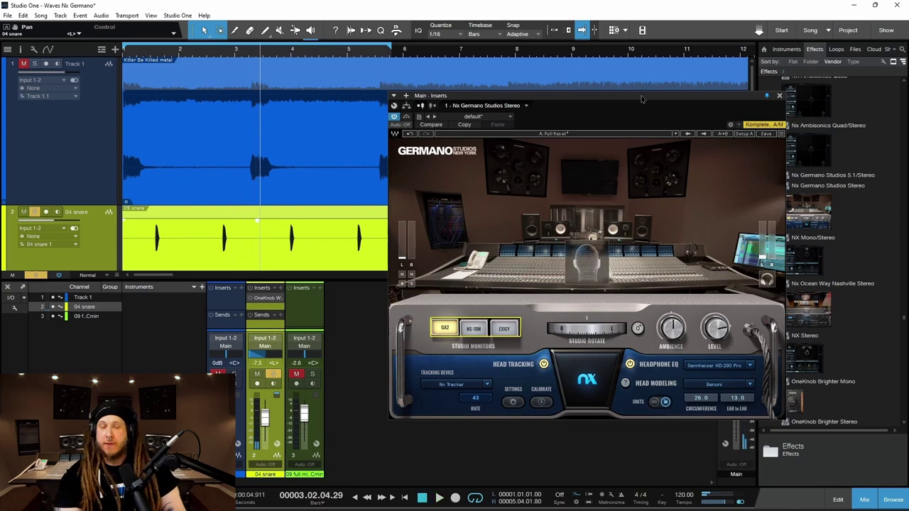
- Open the 04 snare track's OneKnob Wetter insert, return the track's pan to centre, and hide the mixer
left_click(109, 212)
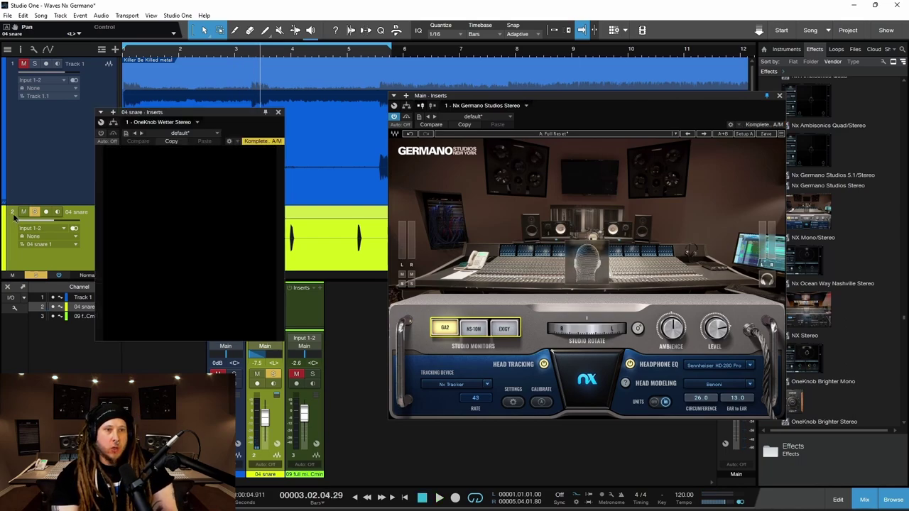
left_click_drag(196, 121, 475, 147)
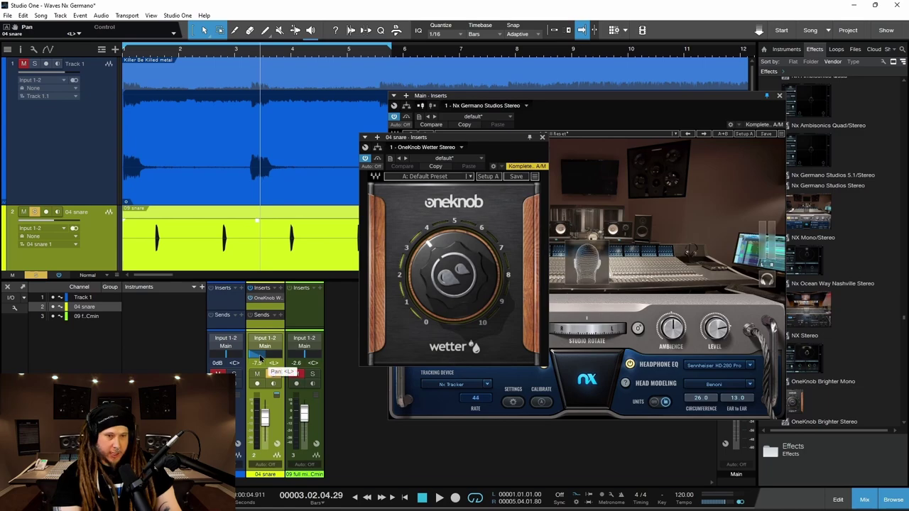
left_click(865, 500)
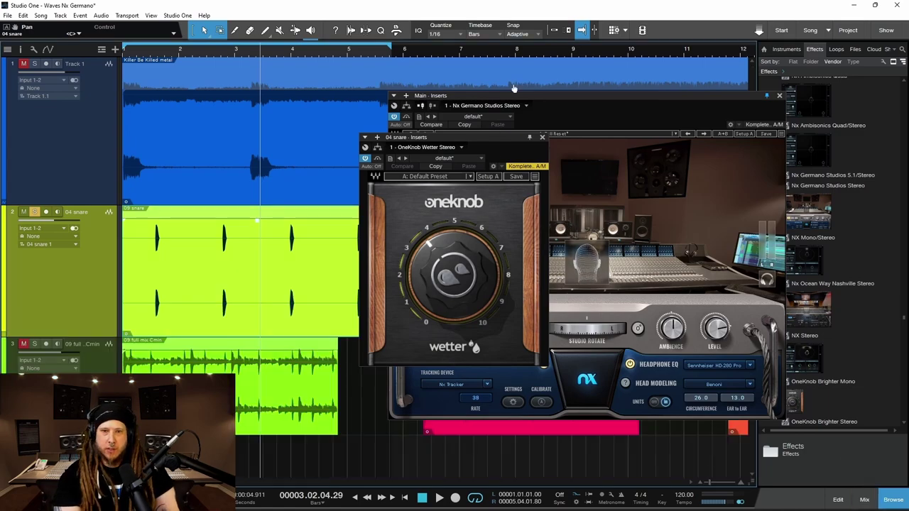
- Arrange the OneKnob Wetter and Nx Germano Studios windows next to each other, and bypass the Nx plug-in
left_click_drag(497, 151, 315, 156)
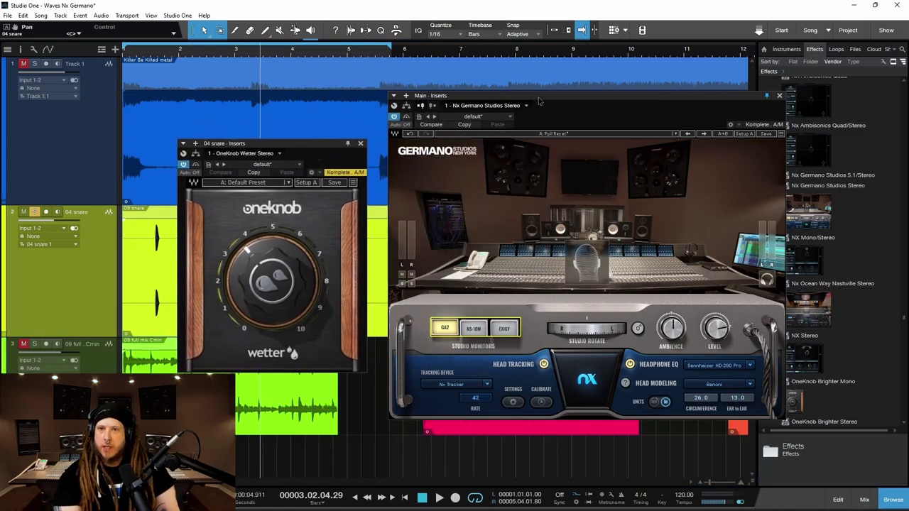
left_click_drag(539, 102, 586, 102)
left_click_drag(281, 145, 421, 140)
left_click(442, 122)
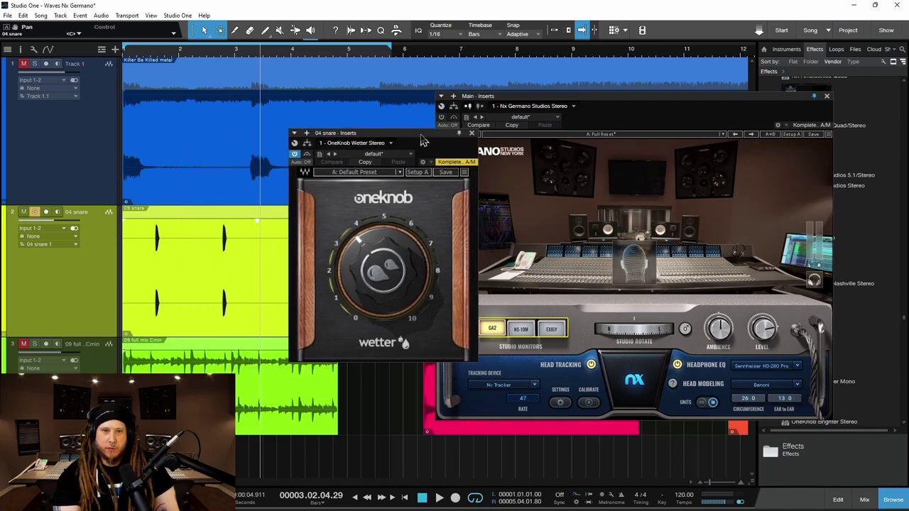
- Play the soloed snare while sweeping the OneKnob Wetter amount down to 0.5 and up to 8.7
key("space")
mouse_move(379, 279)
scroll(379, 279, "down", 10)
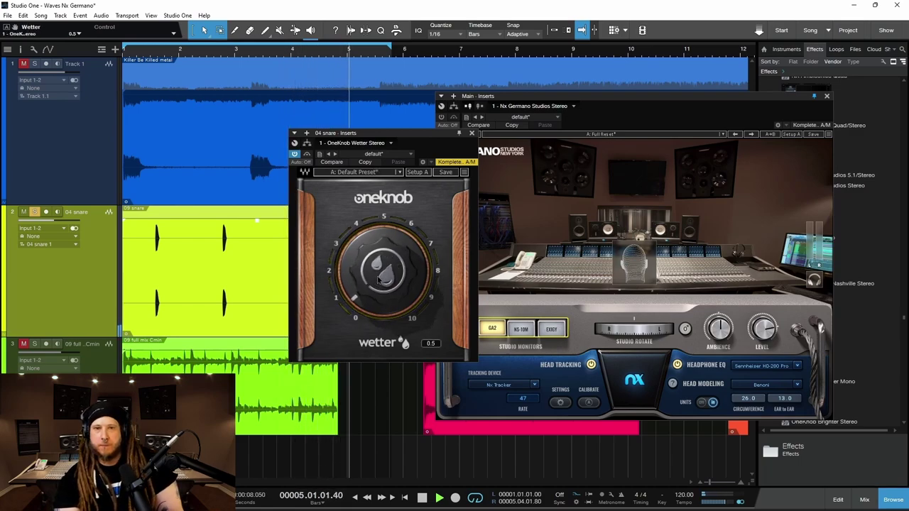
scroll(379, 279, "up", 14)
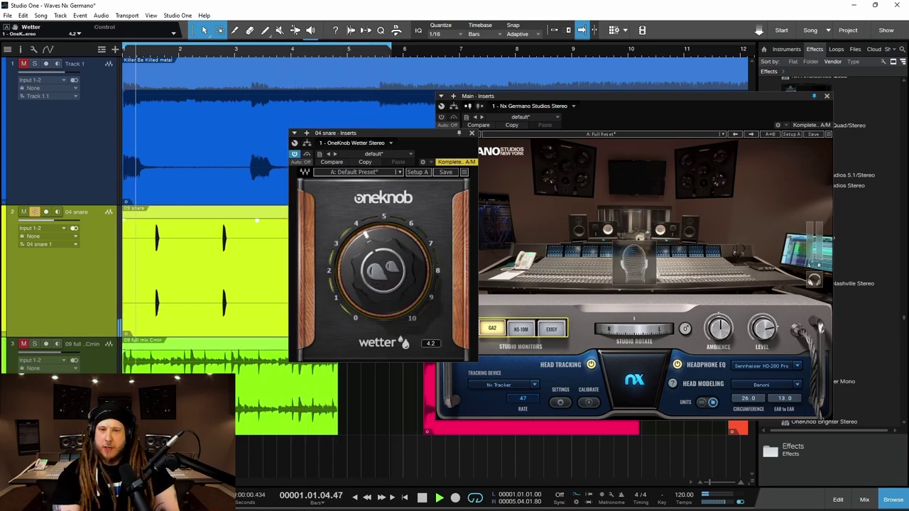
scroll(379, 279, "up", 1)
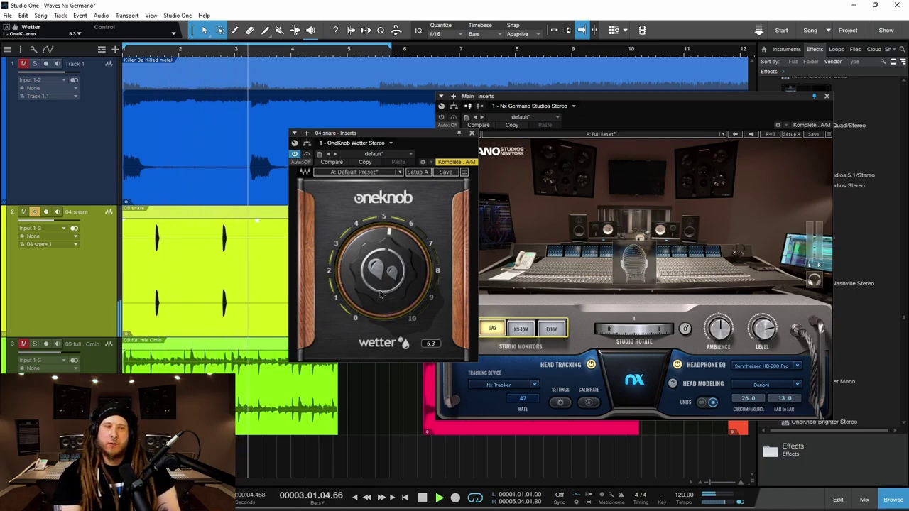
scroll(381, 295, "up", 7)
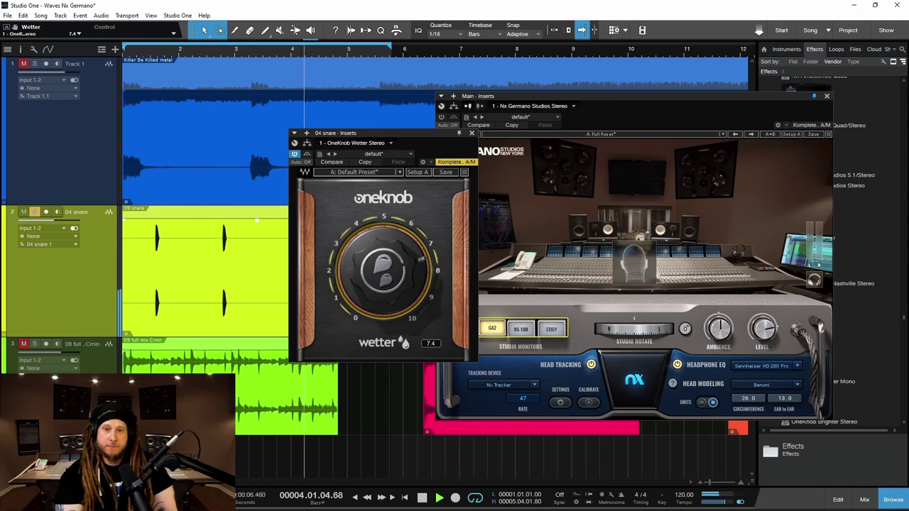
scroll(382, 300, "up", 3)
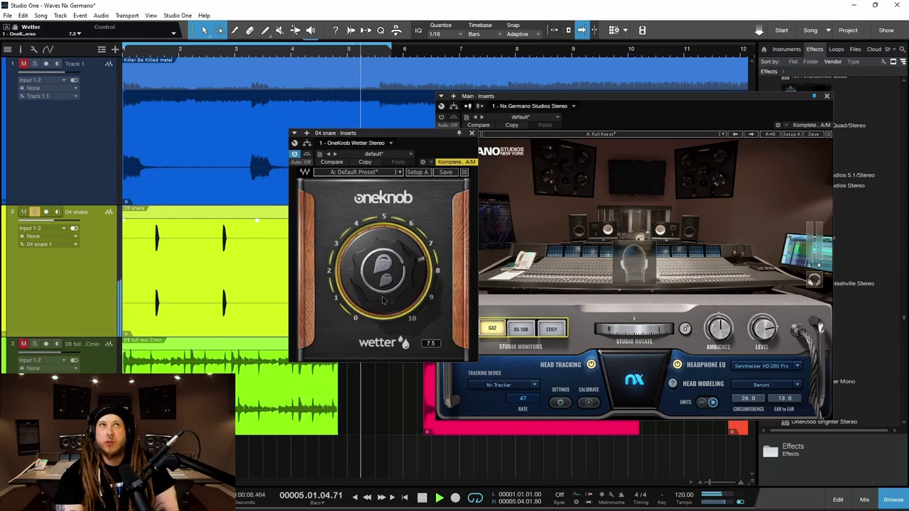
scroll(383, 301, "up", 2)
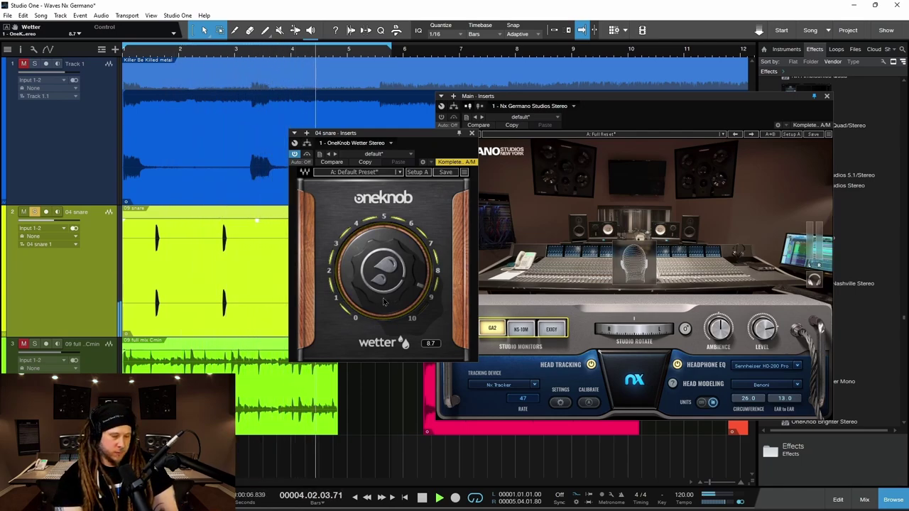
- Enable the Nx Germano Studios plug-in and switch its studio monitors to EXIGY, moving the OneKnob window clear of it
left_click(615, 118)
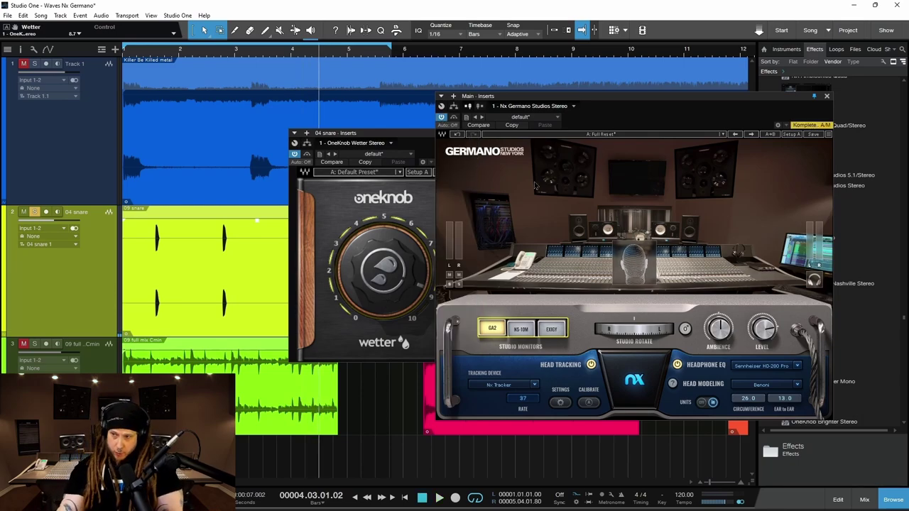
left_click(396, 137)
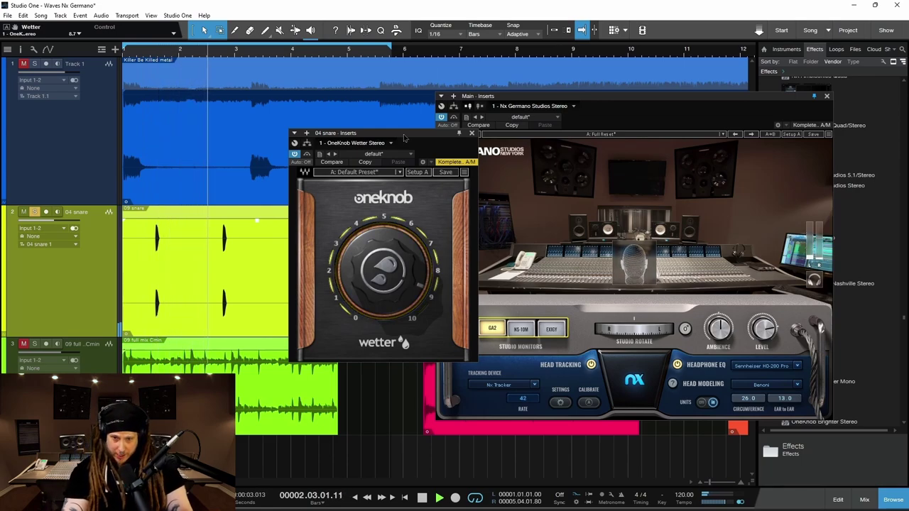
left_click(552, 329)
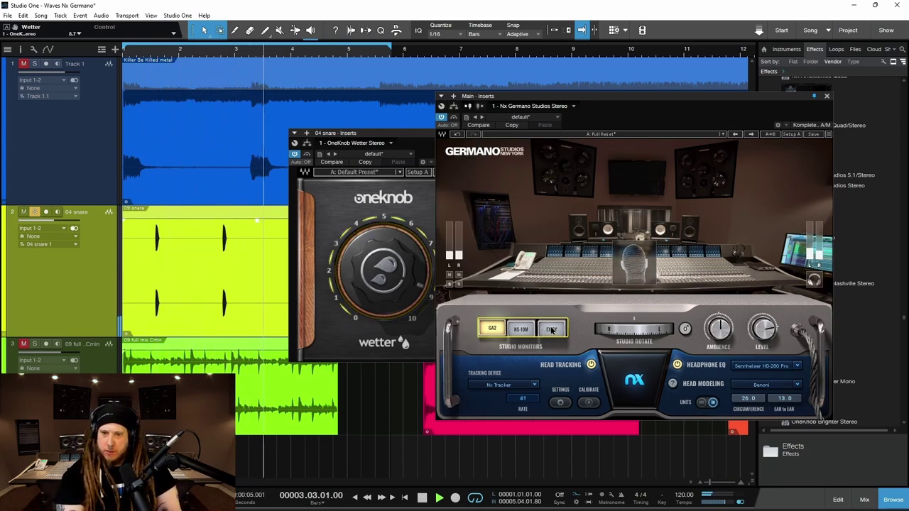
left_click_drag(400, 147, 335, 126)
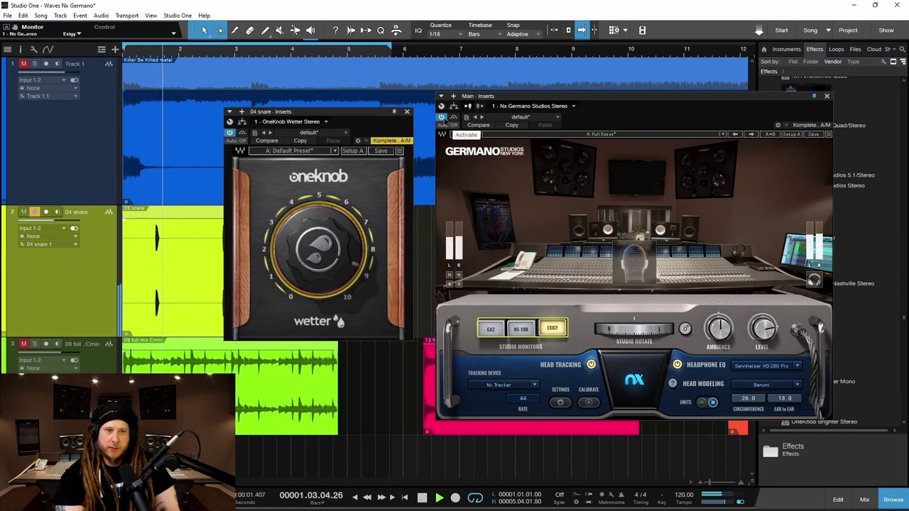
- Compare the wet snare with the Nx plug-in bypassed and enabled, and lower the OneKnob Wetter amount to 4.7
left_click(460, 149)
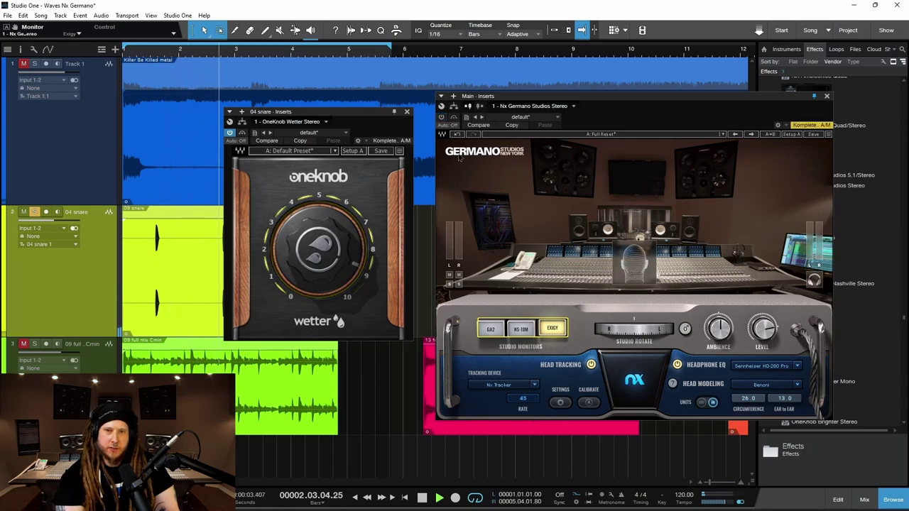
left_click(442, 117)
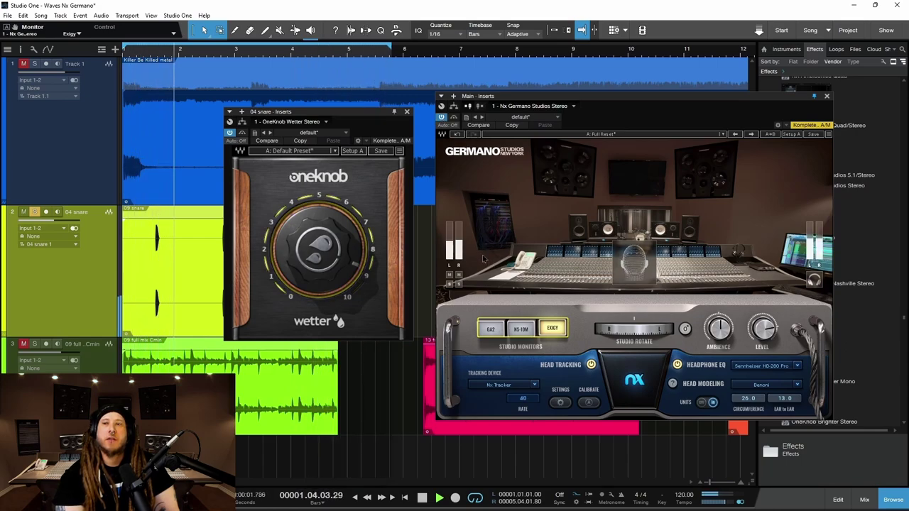
left_click_drag(318, 249, 318, 268)
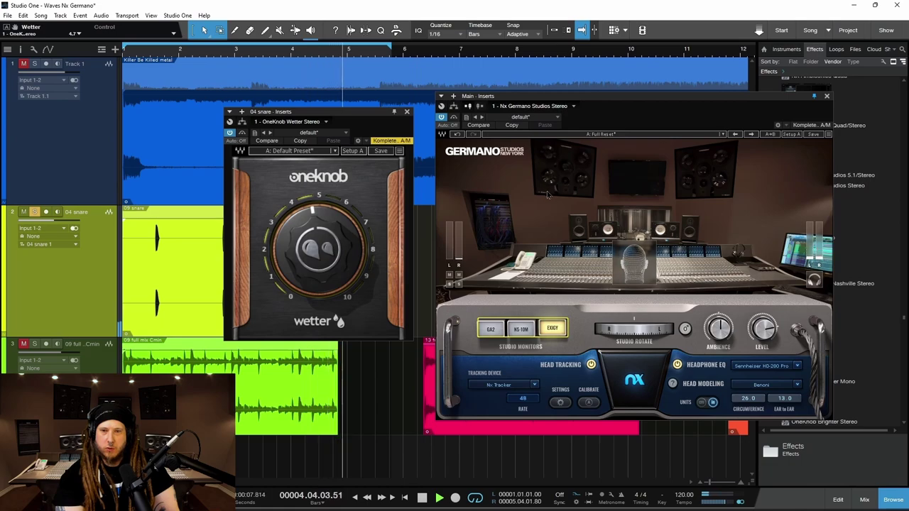
- Bypass the Nx Germano Studios plug-in, reposition its window, and switch its studio monitors to GA2
left_click(441, 116)
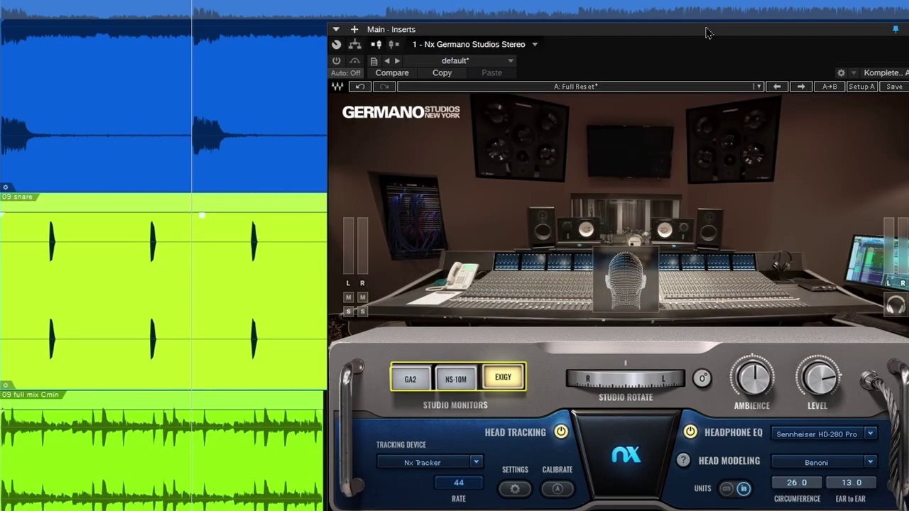
left_click_drag(707, 32, 534, 24)
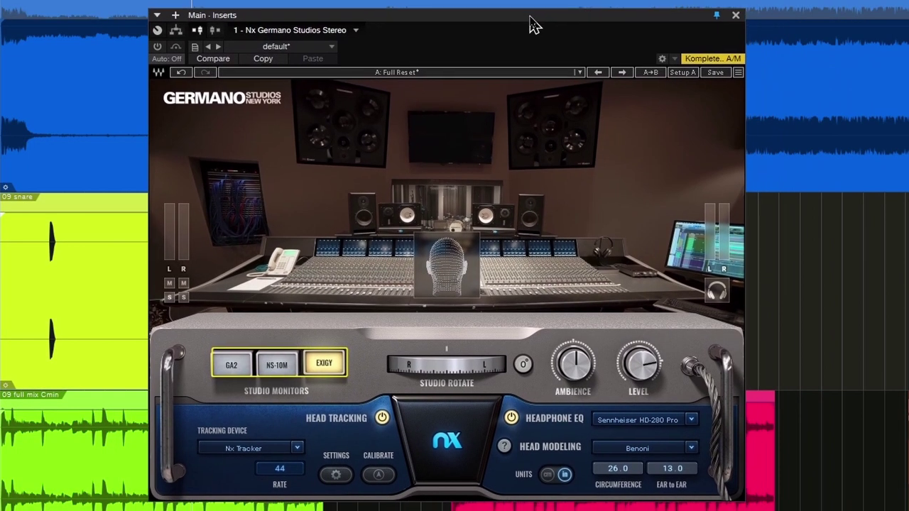
left_click(223, 368)
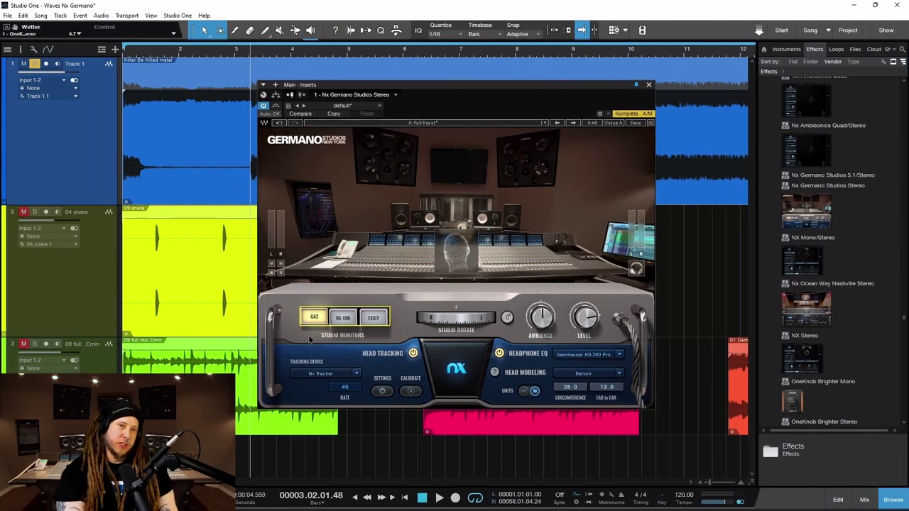
- Switch to the Brave browser to view the APS Germano Acoustics AEON 2 monitors' product page, and return to Studio One
mouse_move(454, 504)
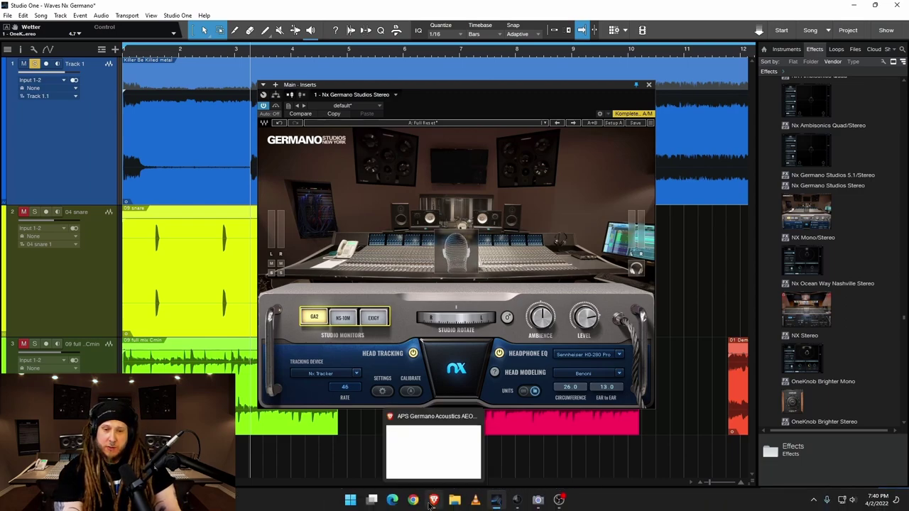
left_click(432, 502)
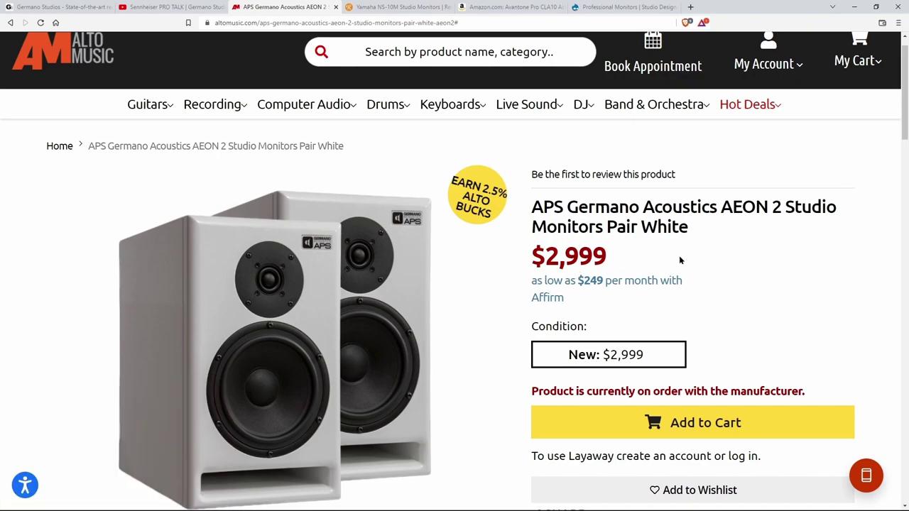
left_click(855, 9)
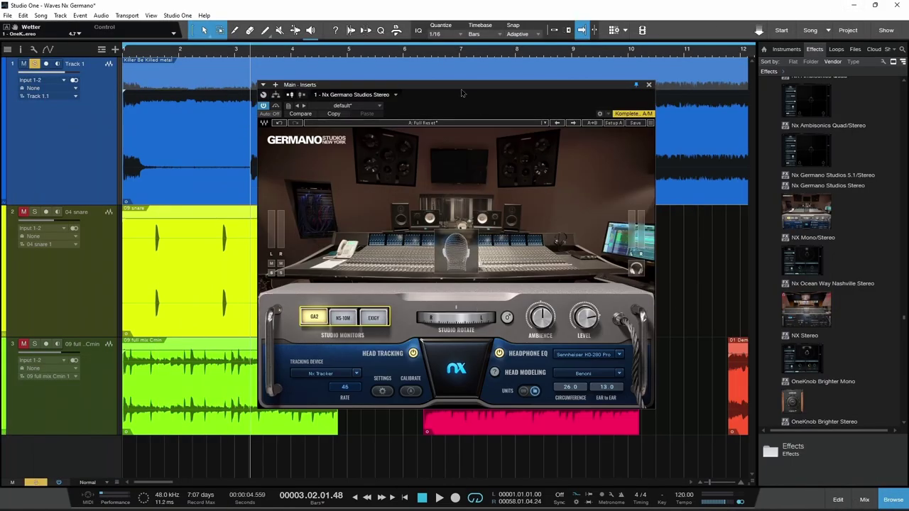
- Move the Nx plug-in window lower, clear of the timeline, and play soloed Track 1 from about bar 7
left_click_drag(455, 89, 470, 93)
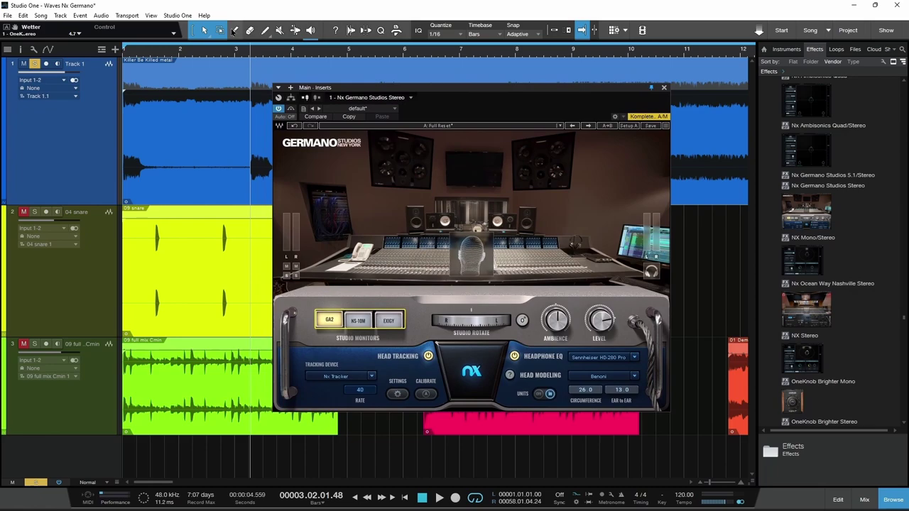
left_click_drag(383, 97, 404, 146)
left_click(464, 53)
key("space")
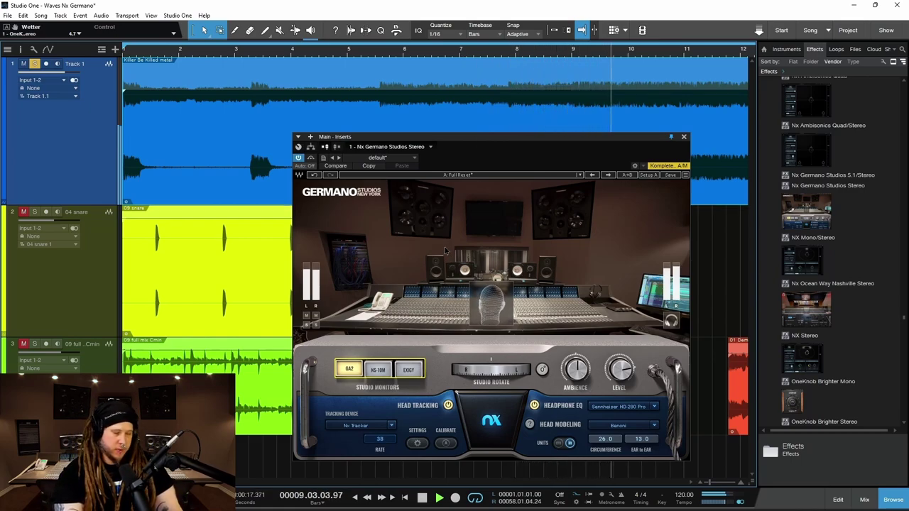
- Compare Track 1 with the Nx Germano Studios plug-in bypassed and enabled, leave it enabled, and stop playback
left_click(299, 157)
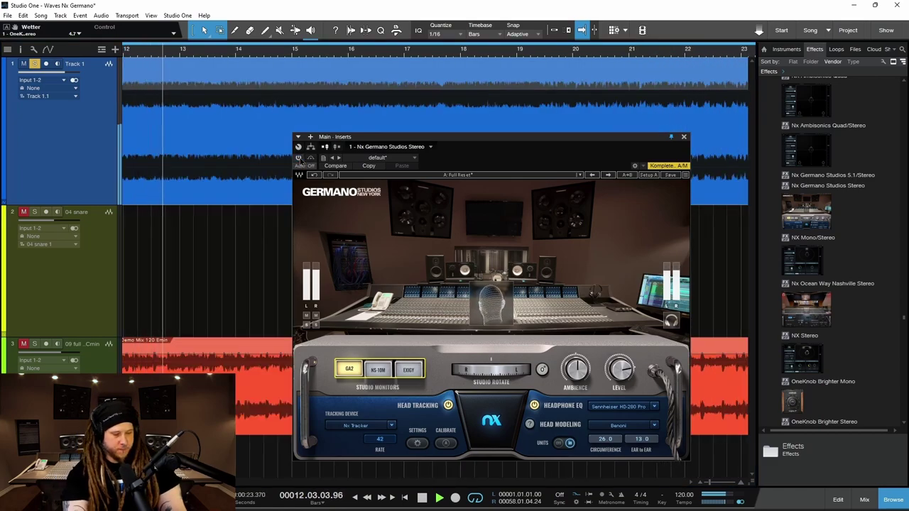
key("space")
key("space")
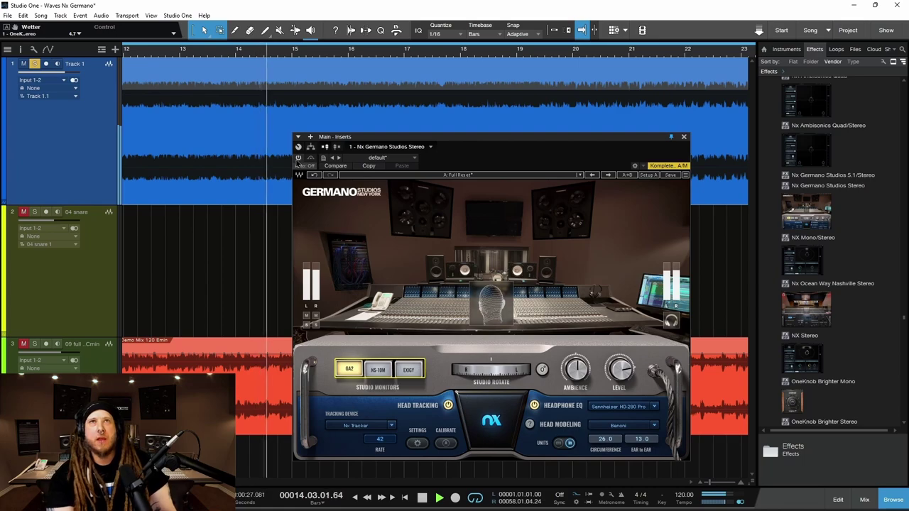
key("space")
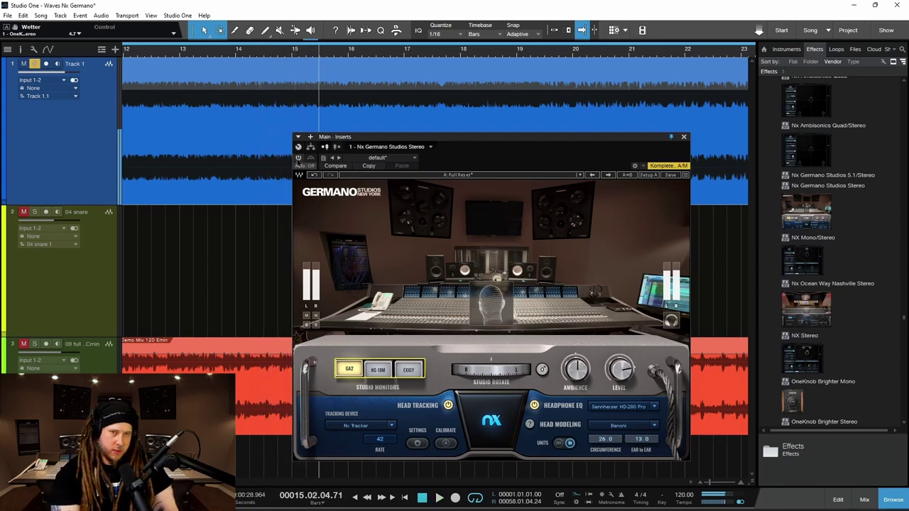
key("space")
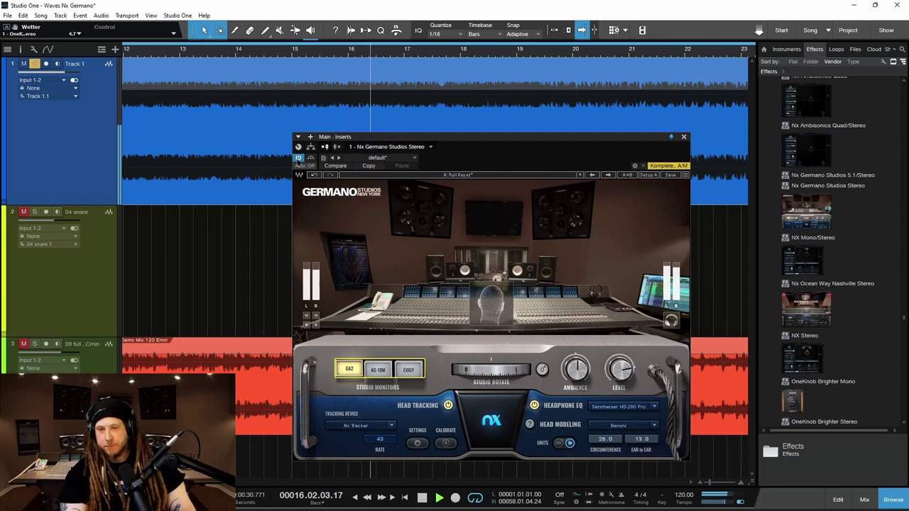
left_click_drag(429, 143, 426, 124)
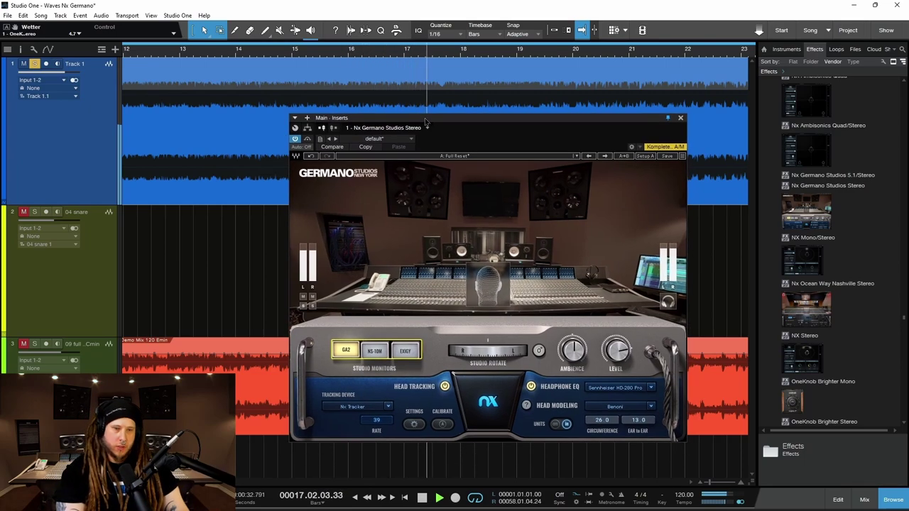
key("space")
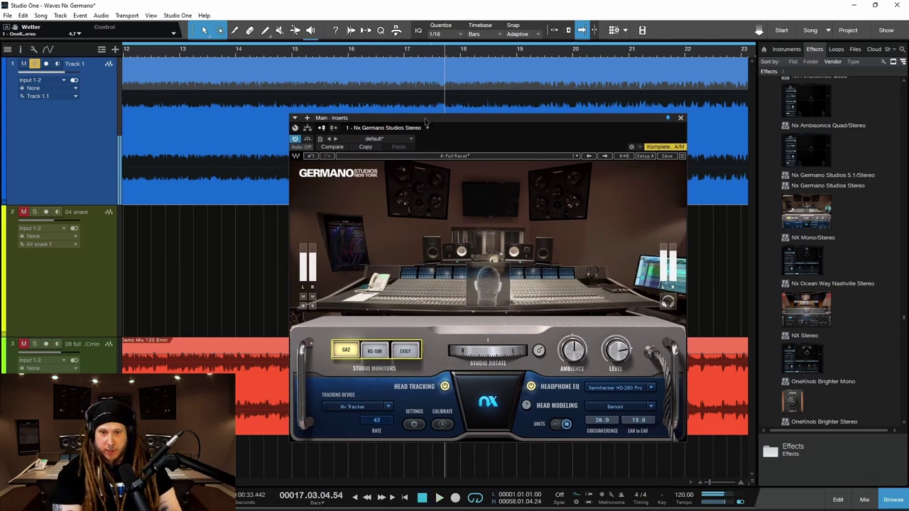
- Switch the Nx Germano Studios monitors to NS-10M and reposition the plug-in window slightly
left_click(376, 355)
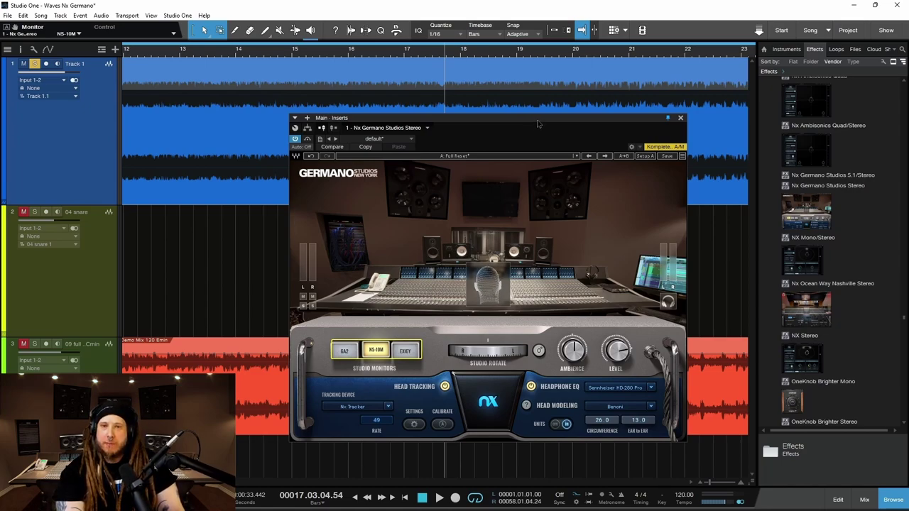
left_click_drag(538, 124, 541, 123)
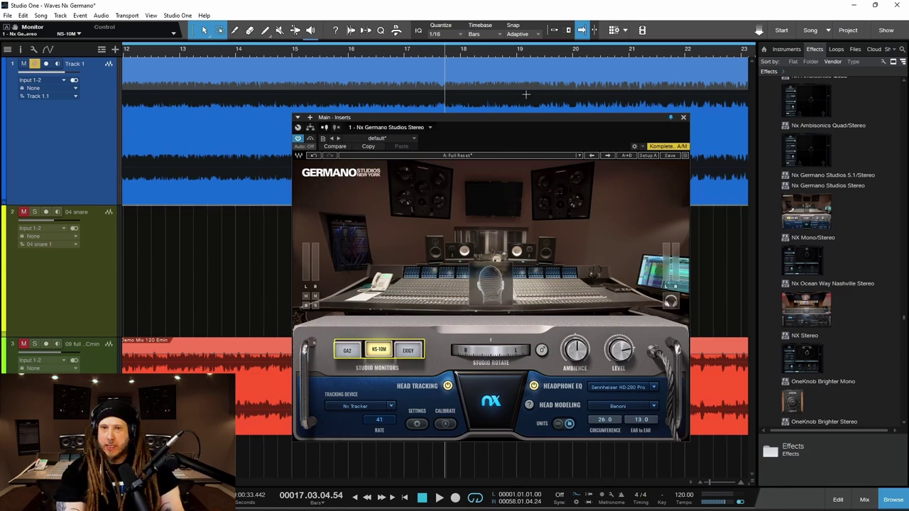
left_click_drag(528, 118, 536, 125)
- Play soloed Track 1, compare the GA2 monitors with NS-10M, leave NS-10M selected, and stop playback
key("space")
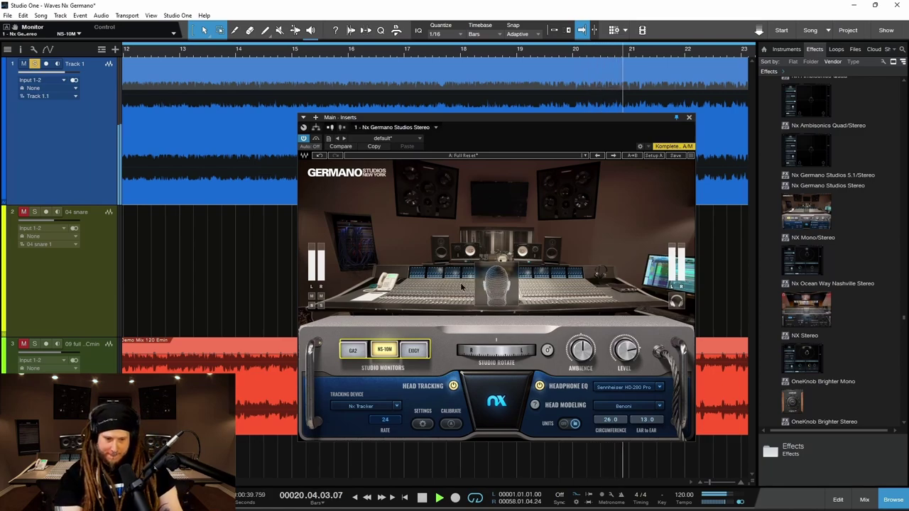
left_click(354, 350)
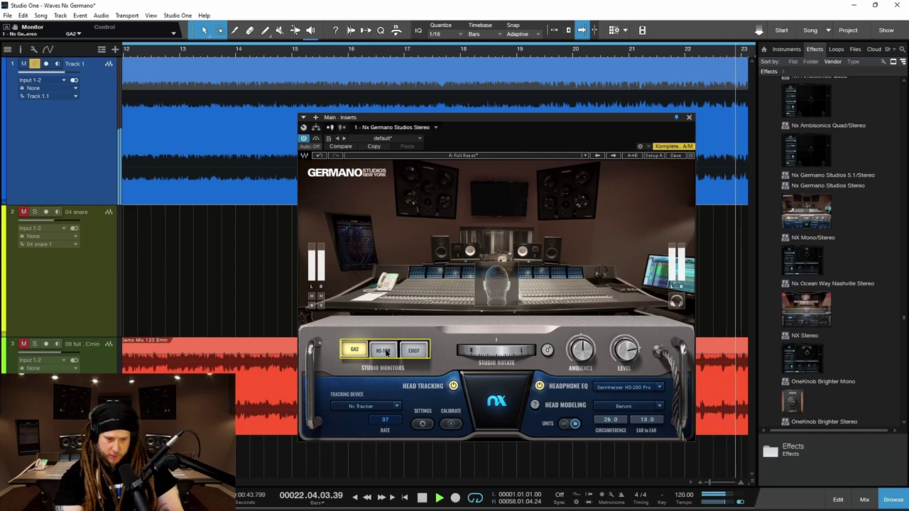
left_click(384, 351)
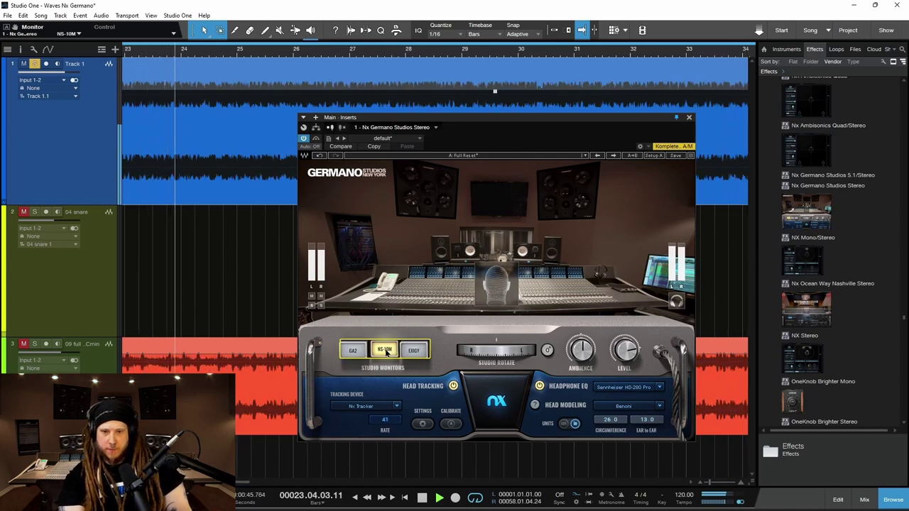
key("space")
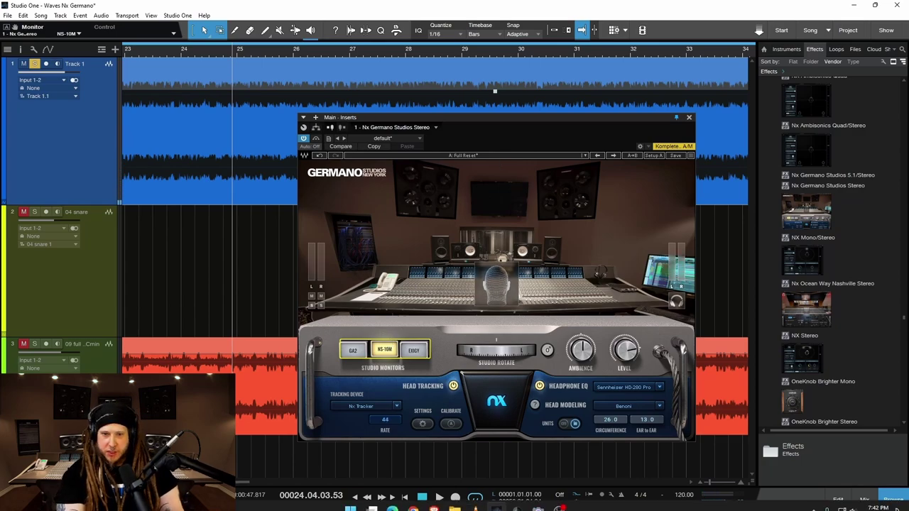
- Switch to the Brave browser and examine the Reverb listings and prices for Yamaha NS-10M studio monitors
left_click(433, 503)
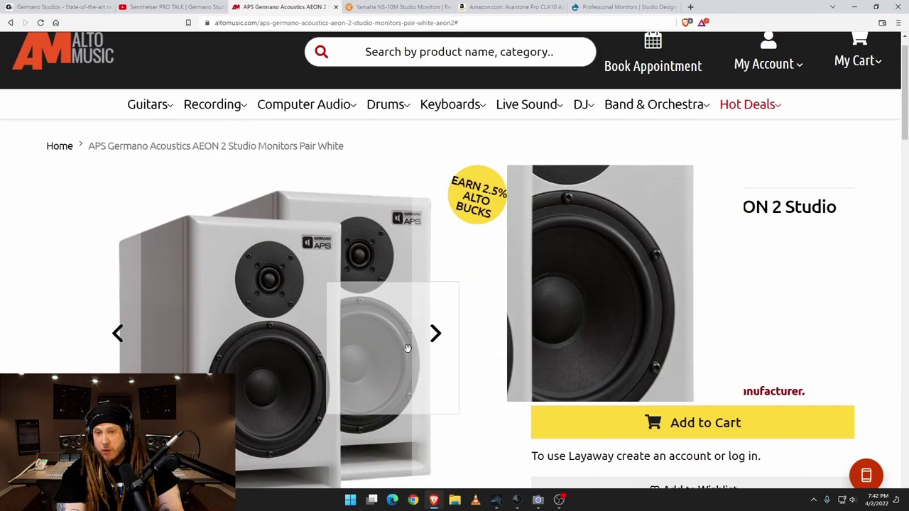
left_click(403, 7)
scroll(660, 240, "up", 5)
scroll(596, 274, "up", 3)
scroll(599, 276, "down", 10)
scroll(601, 276, "down", 2)
scroll(600, 277, "up", 5)
scroll(600, 276, "down", 3)
scroll(600, 276, "down", 2)
scroll(601, 277, "up", 2)
scroll(600, 276, "down", 8)
scroll(601, 276, "down", 6)
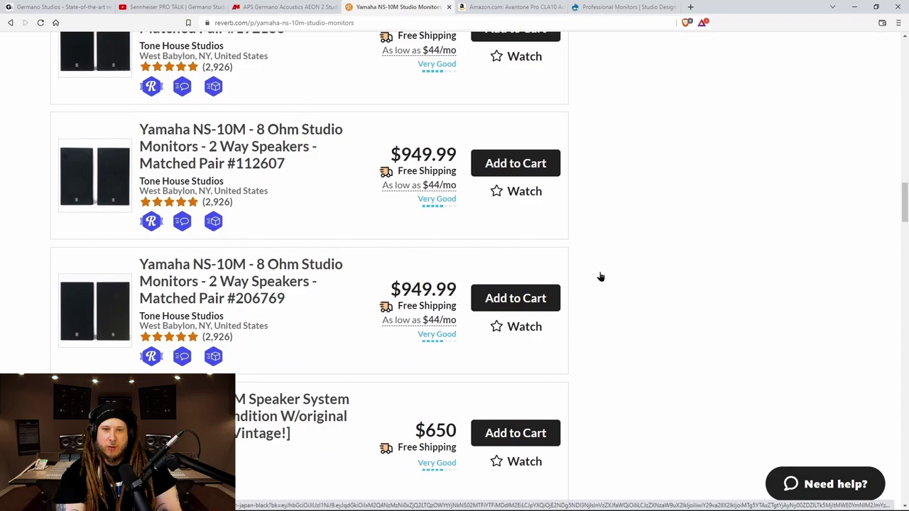
scroll(600, 275, "up", 3)
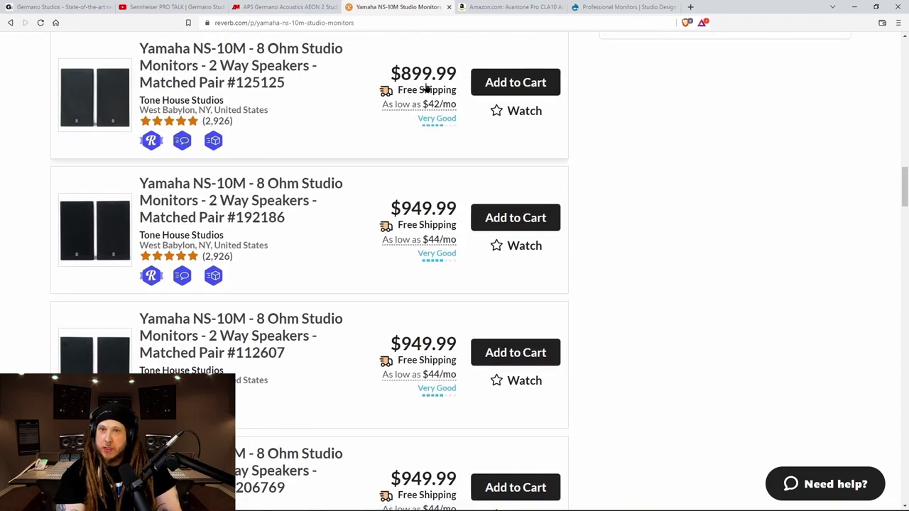
- View the Amazon product page for the Avantone Pro CLA10 studio monitors, and return to Studio One
left_click(510, 7)
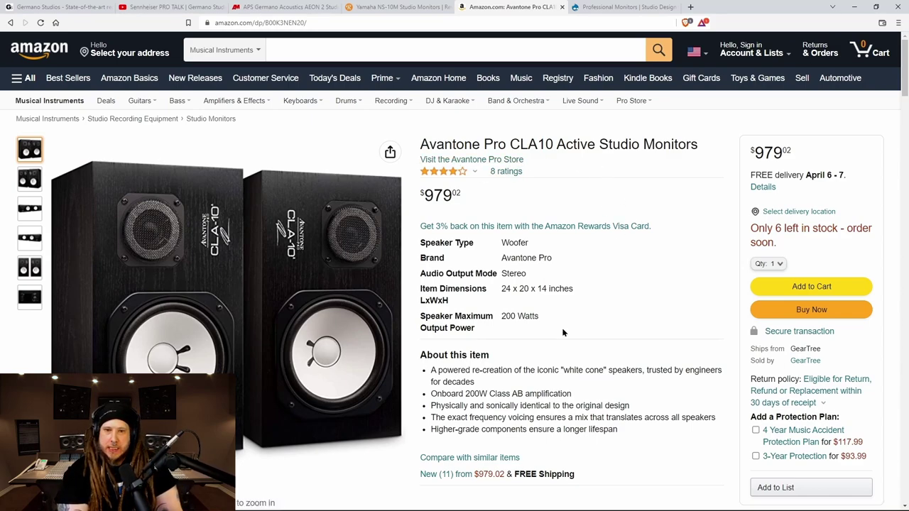
scroll(583, 307, "down", 4)
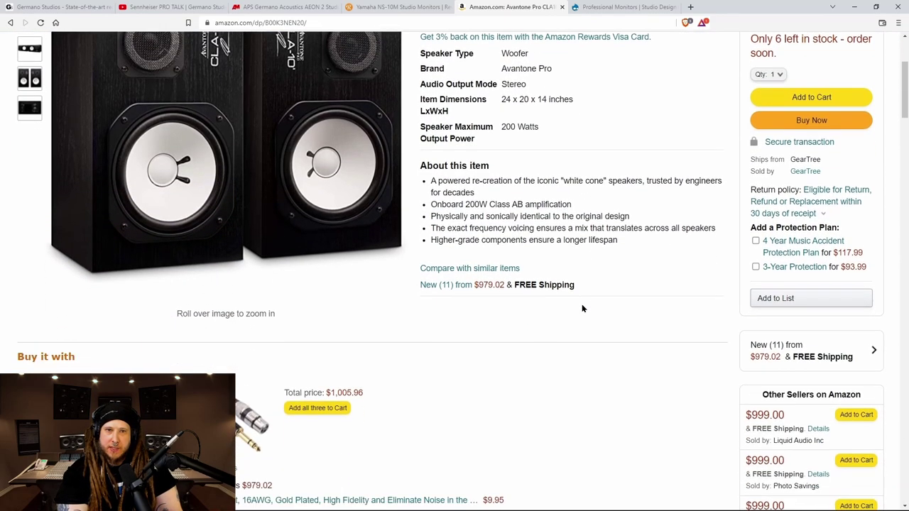
scroll(581, 308, "up", 2)
scroll(582, 307, "down", 5)
scroll(581, 308, "up", 5)
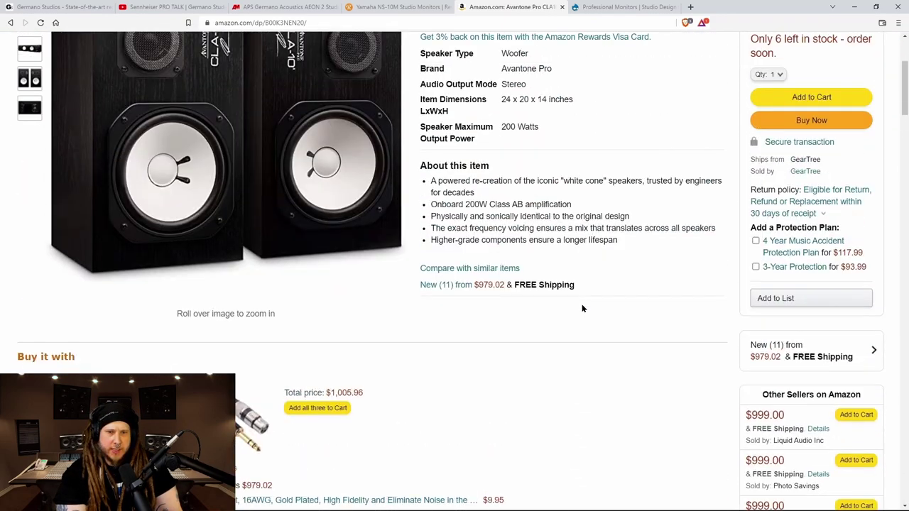
scroll(582, 305, "up", 2)
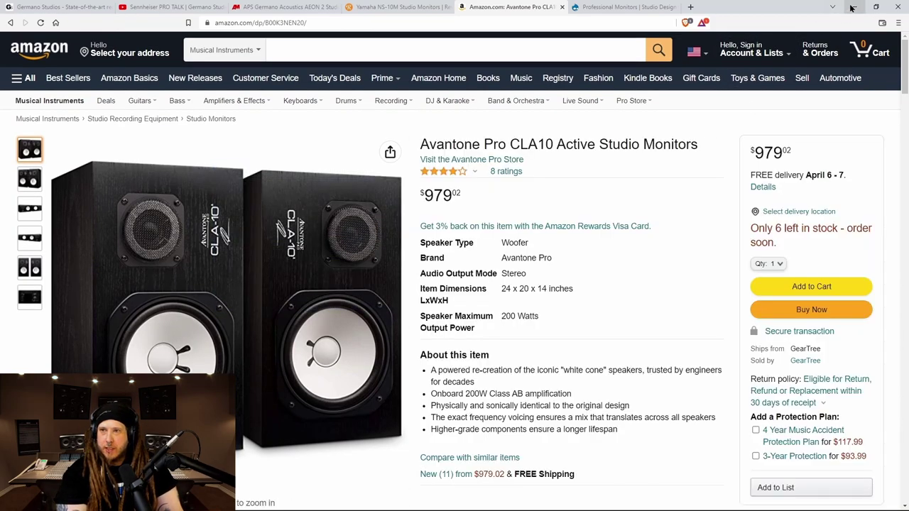
left_click(854, 6)
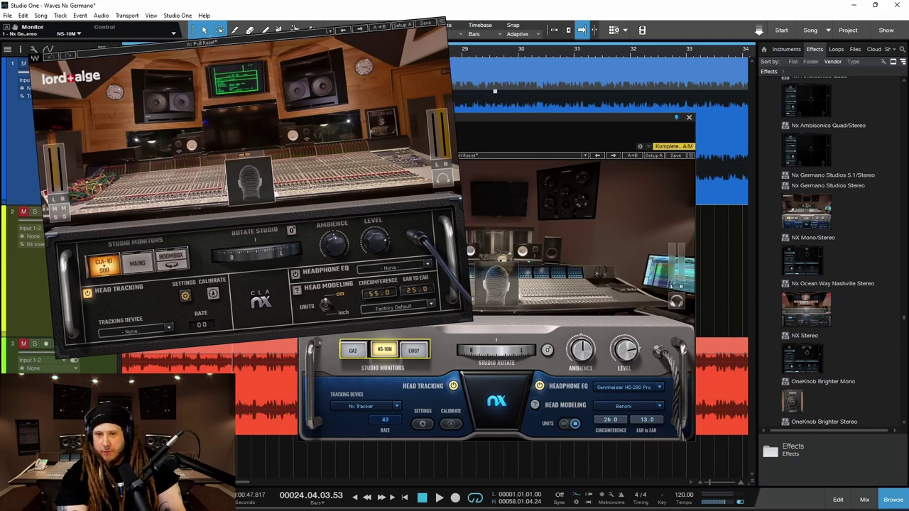
- Switch the plug-in's monitors to Exigy, view Studio Design Group's Professional Monitors page in Brave, and return to Studio One
left_click(415, 351)
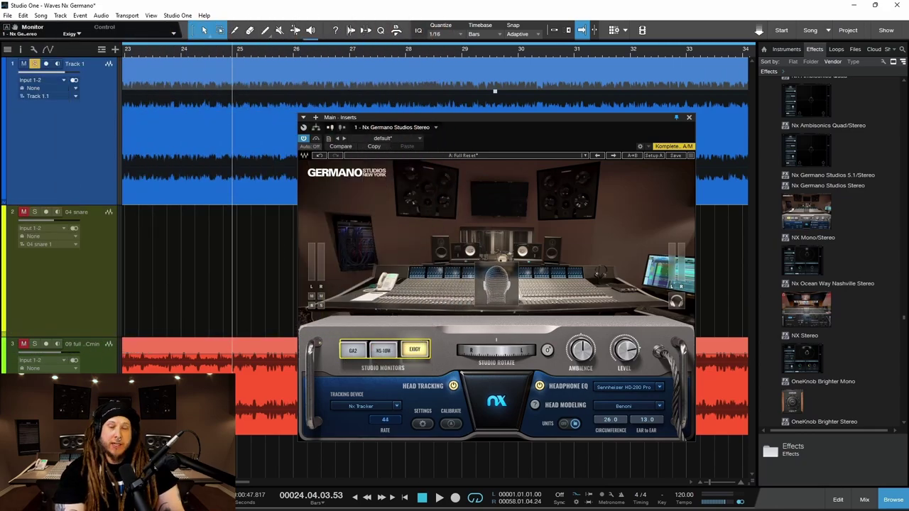
left_click(434, 500)
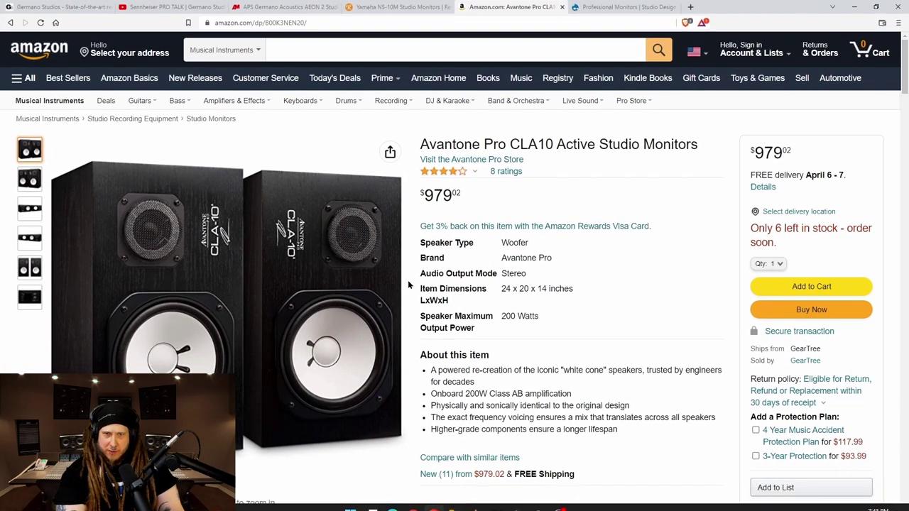
key("ctrl+Tab")
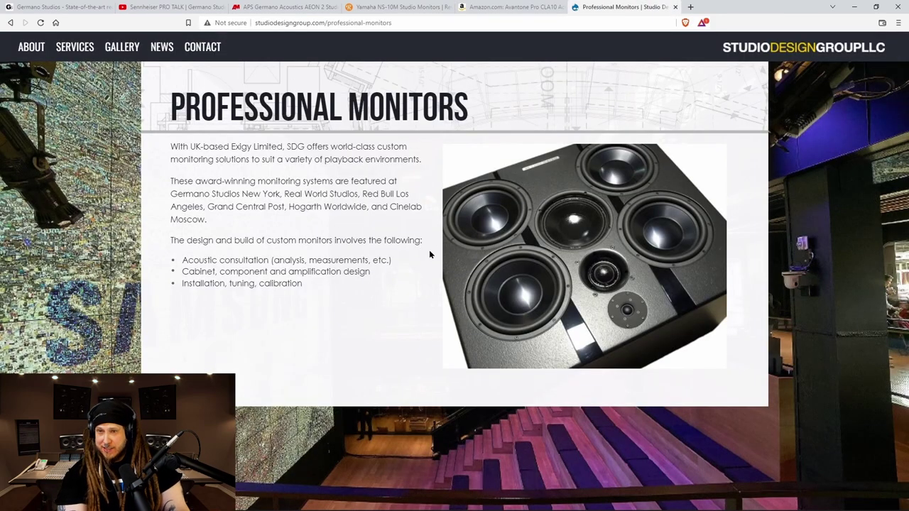
left_click(854, 7)
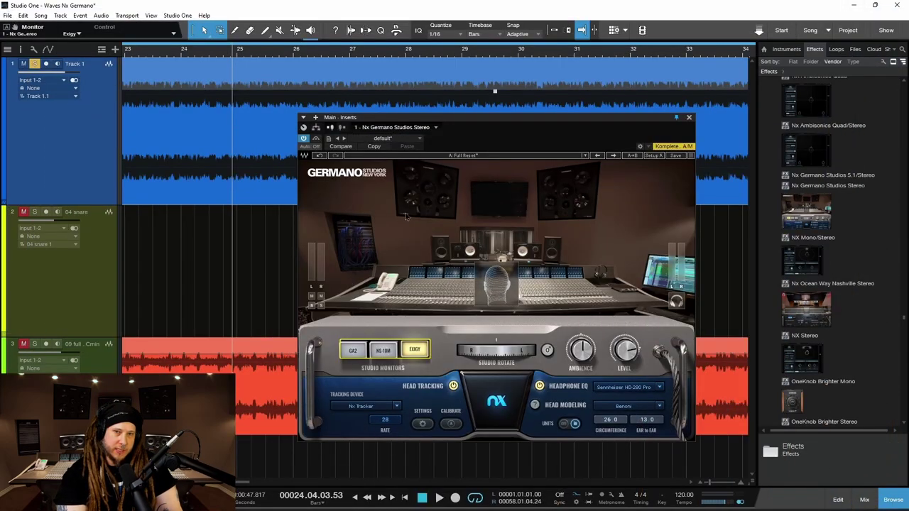
- Play soloed Track 1 through the NS-10M monitors, and switch to Exigy during playback to compare them
left_click_drag(471, 121, 472, 123)
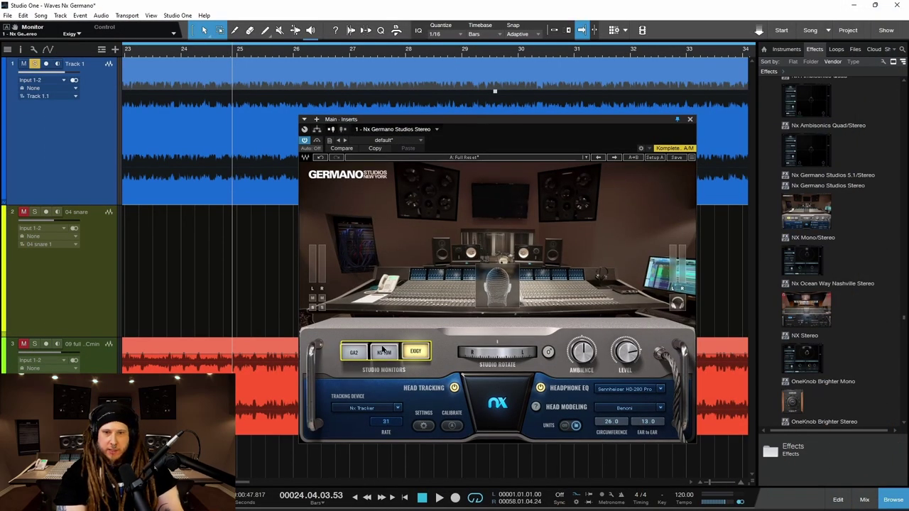
left_click(384, 351)
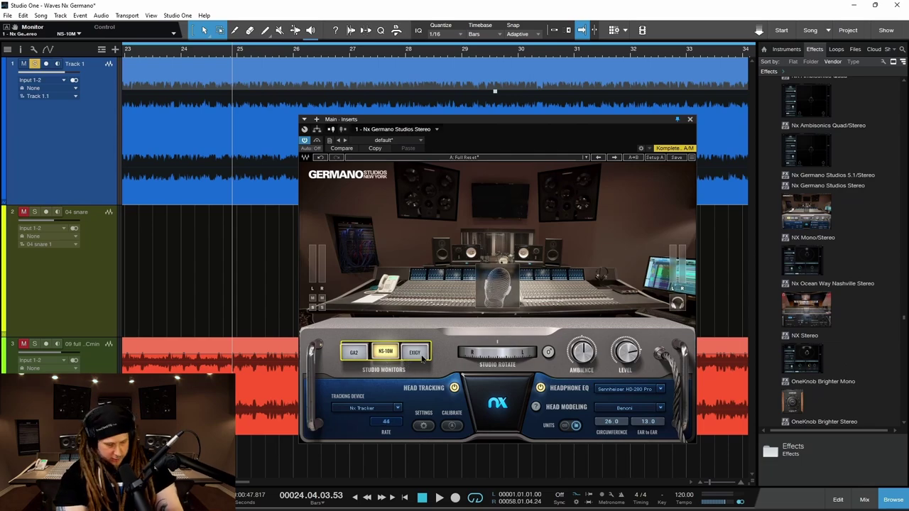
key("space")
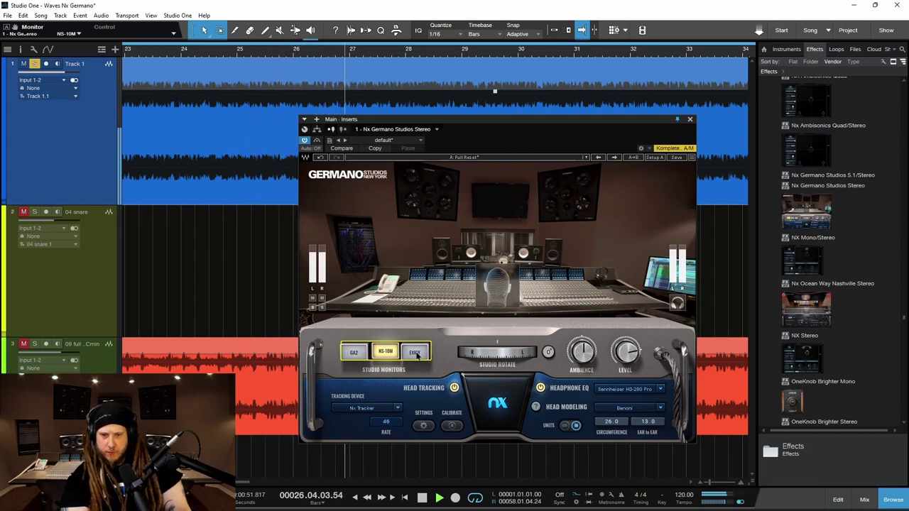
left_click(416, 352)
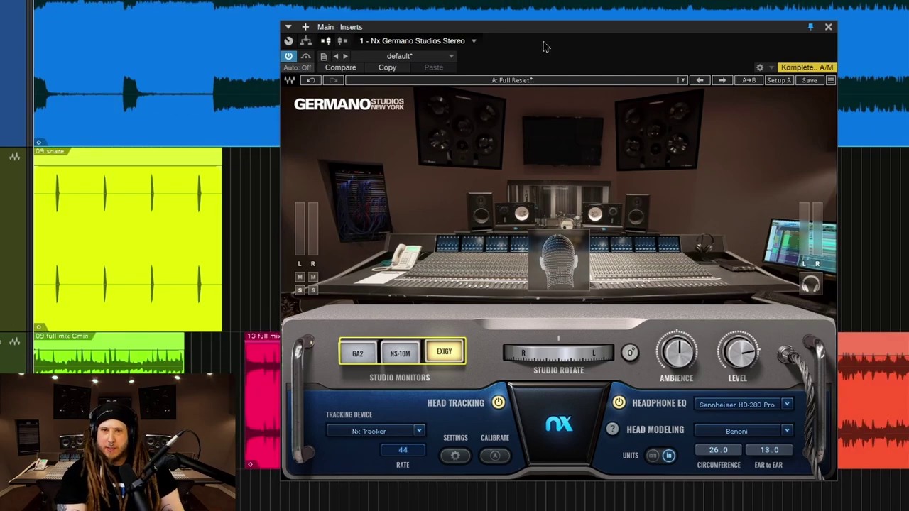
- Move the Nx plug-in window higher and set its studio monitors to Exigy
left_click_drag(547, 34, 538, 30)
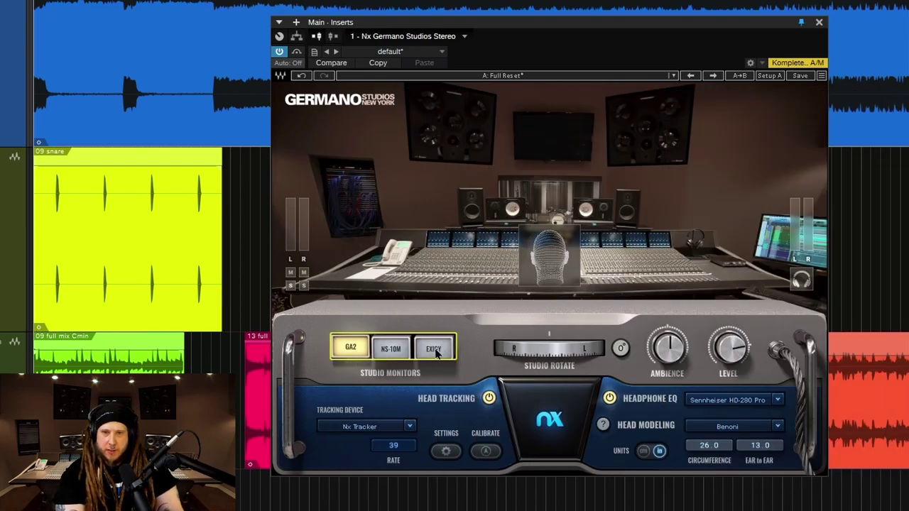
left_click(435, 350)
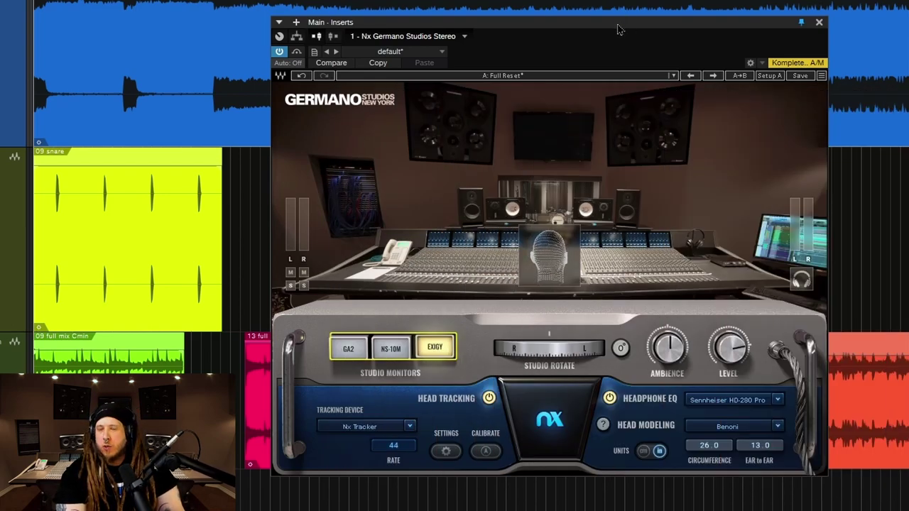
left_click_drag(618, 30, 610, 12)
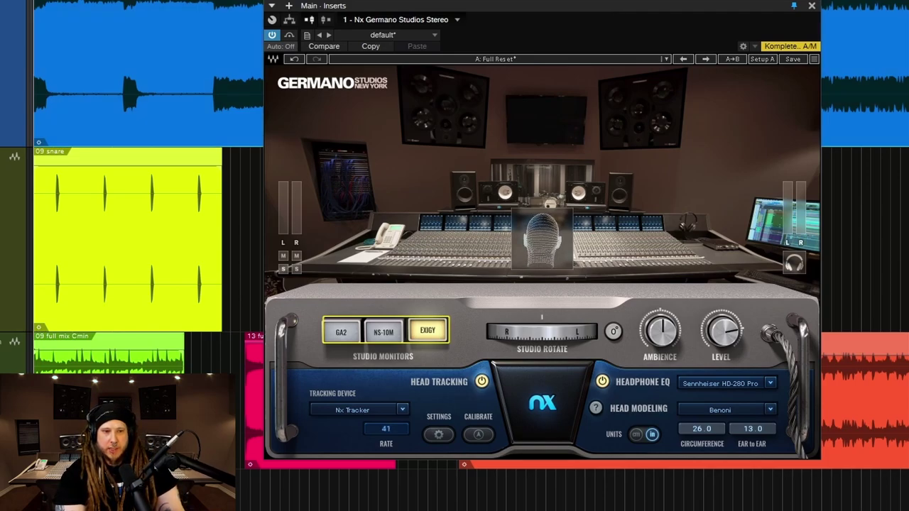
left_click_drag(552, 7, 548, 2)
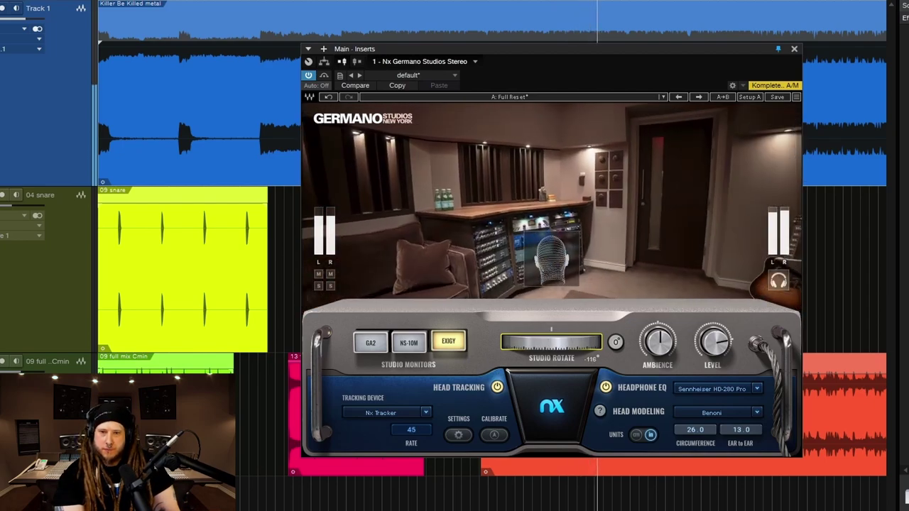
- Reset the plug-in's studio rotation to 0 degrees so the room faces the front monitors
left_click(616, 343)
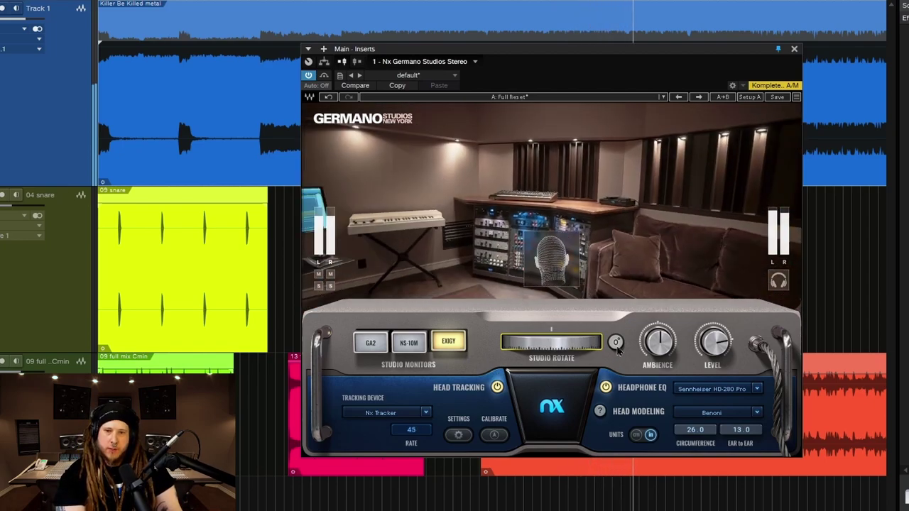
left_click(616, 343)
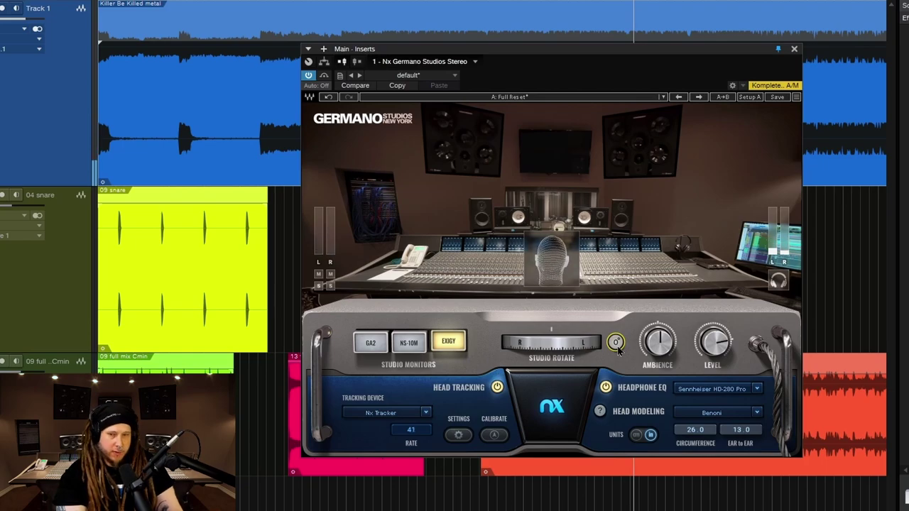
- Adjust the Ambience amount while playing Track 1, and set the plug-in's Level to 0.0 dB
mouse_move(661, 343)
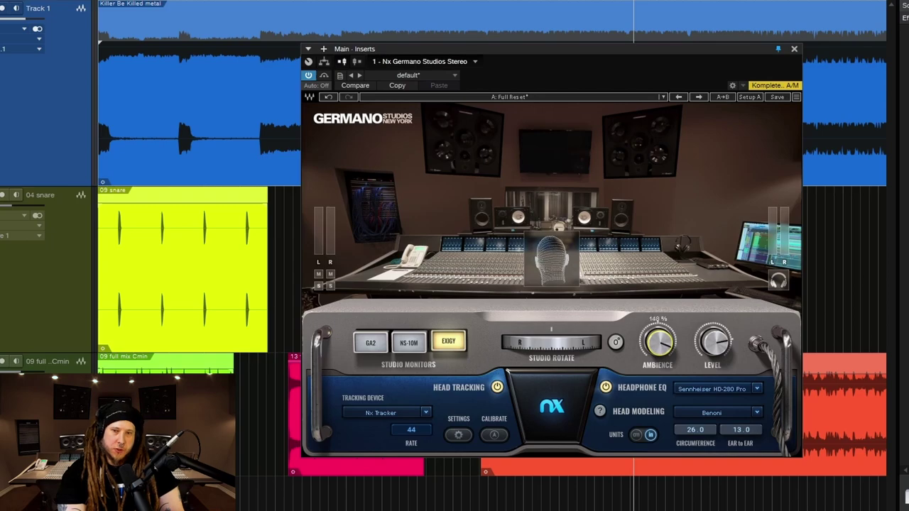
key("space")
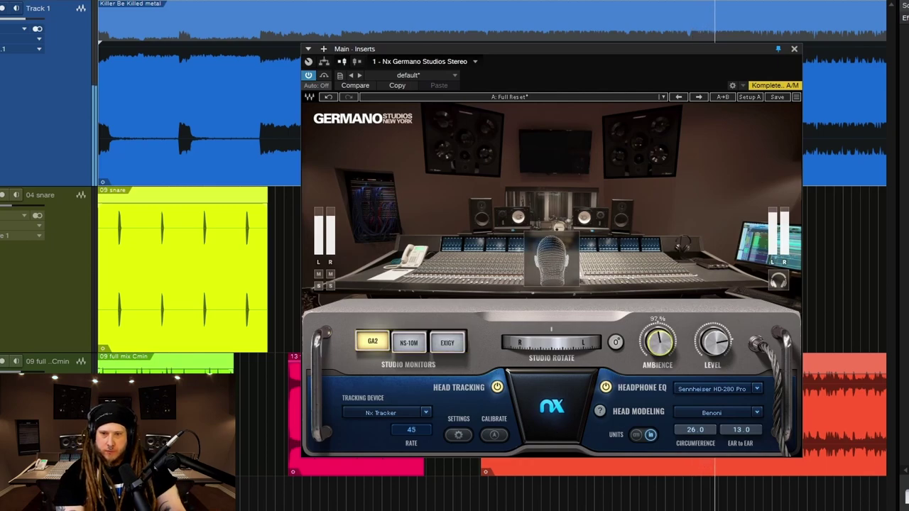
left_click_drag(659, 342, 661, 348)
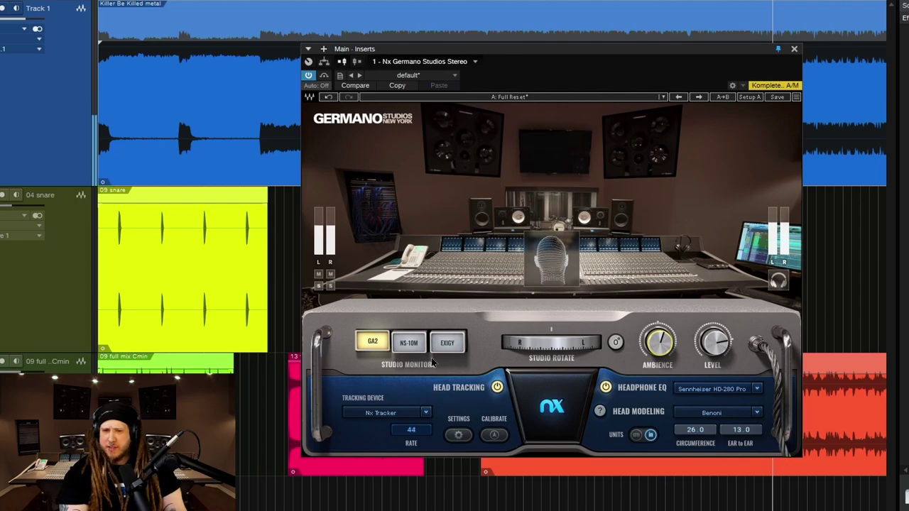
mouse_move(715, 343)
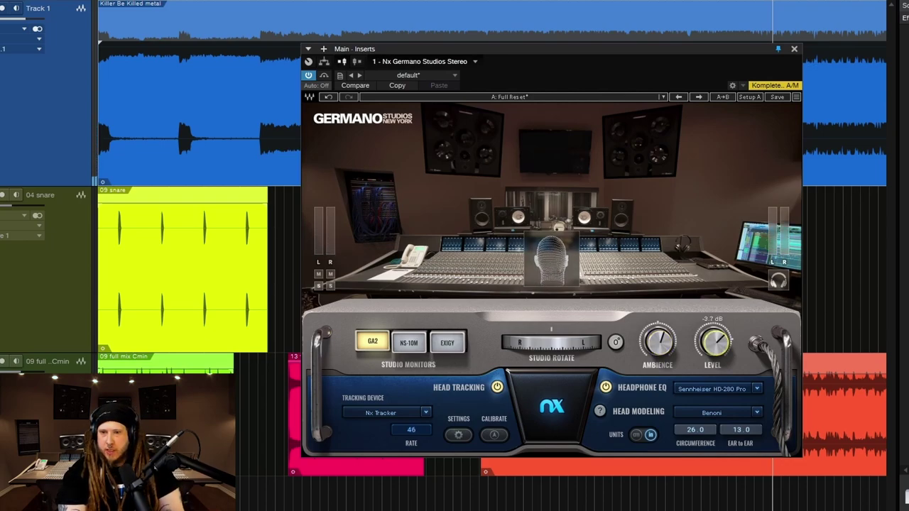
mouse_move(716, 342)
left_mouse_down()
mouse_move(716, 330)
mouse_move(716, 341)
left_mouse_up()
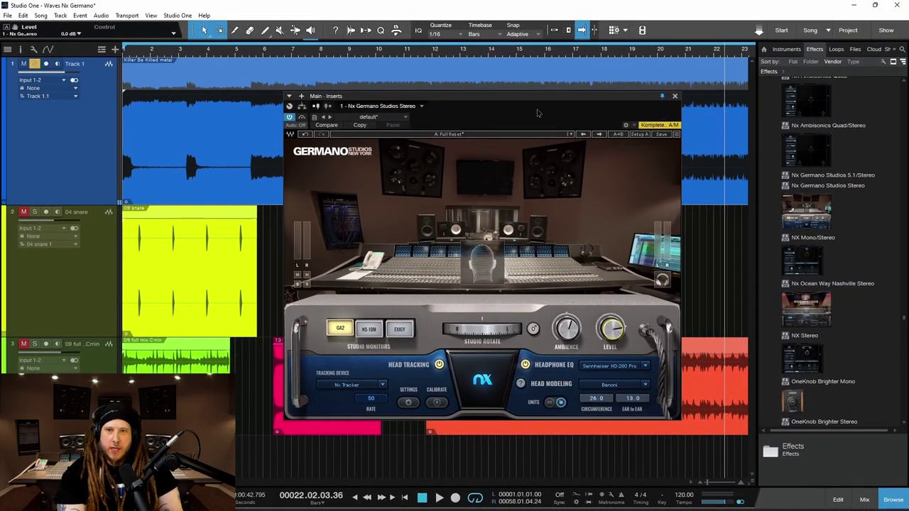
- Move the Nx plug-in window higher and open its head-tracking settings in WavesHeadTracker
left_click_drag(533, 97, 537, 78)
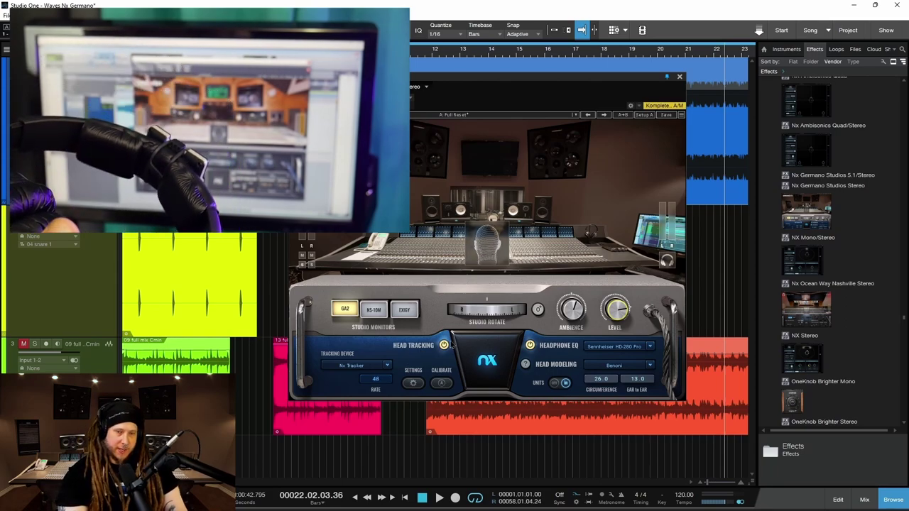
left_click(412, 383)
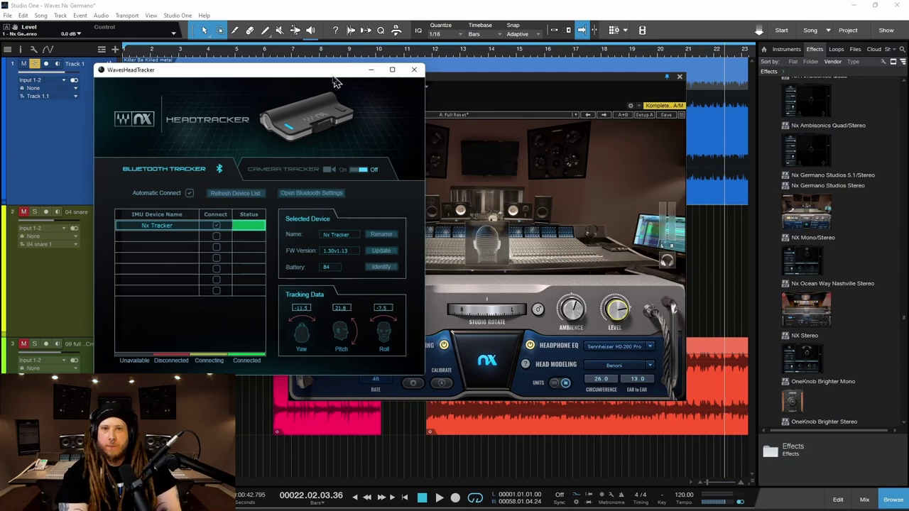
- Move the WavesHeadTracker window slightly aside and calibrate the plug-in's head tracking to the forward-facing head position
left_click_drag(338, 81, 316, 84)
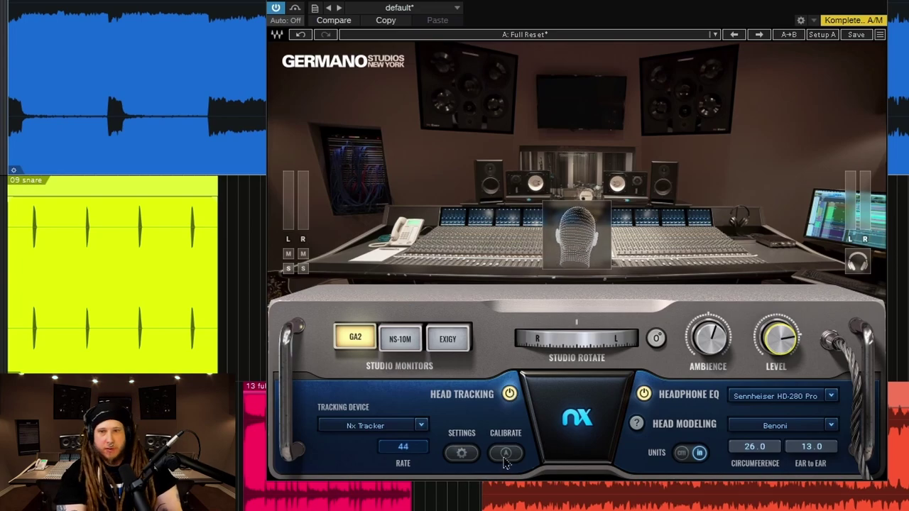
left_click(507, 456)
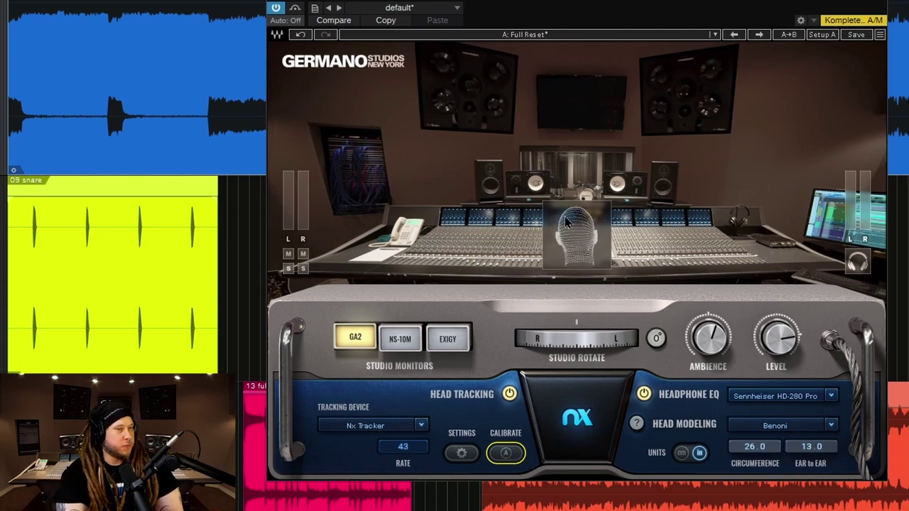
left_click(507, 456)
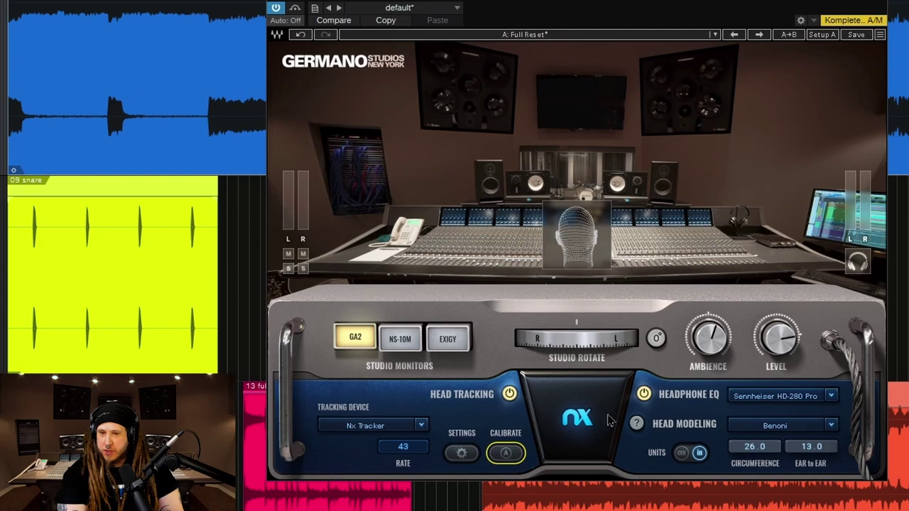
- Look through the plug-in's Headphone EQ models and the Head Modeling preset options
left_click(832, 398)
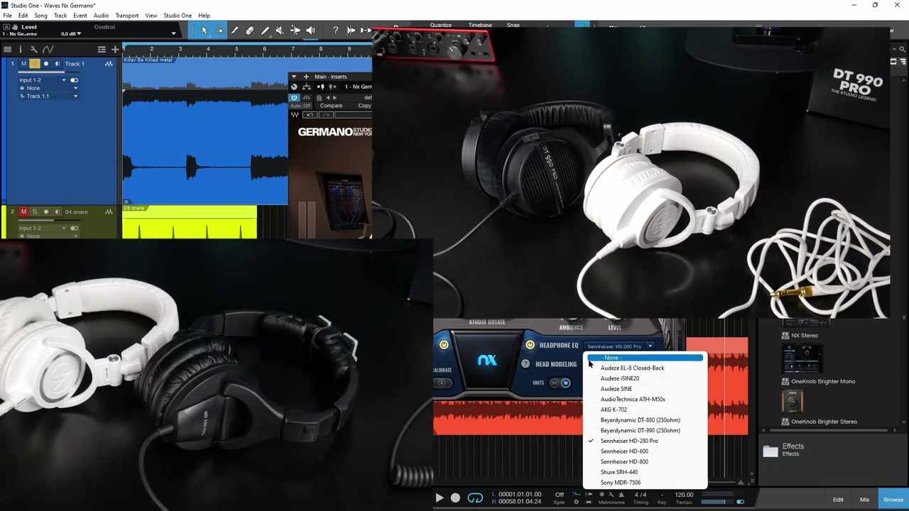
left_click(576, 357)
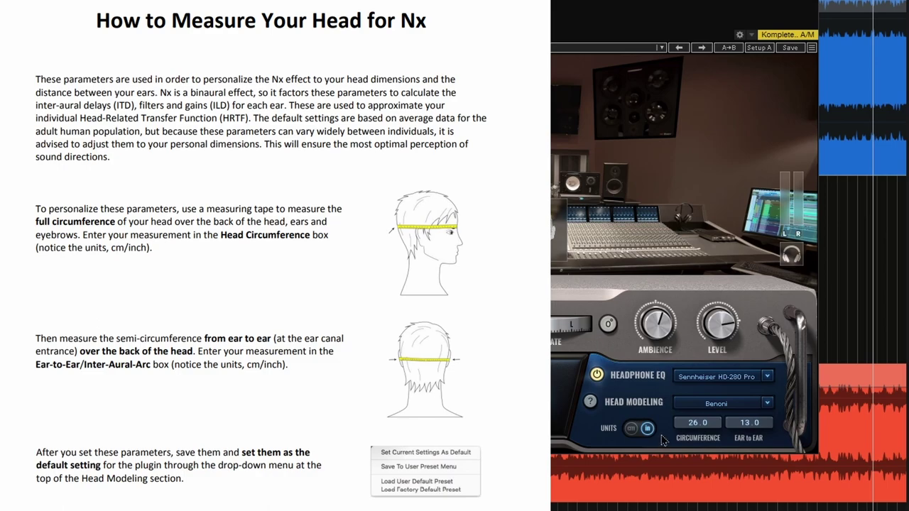
left_click(767, 403)
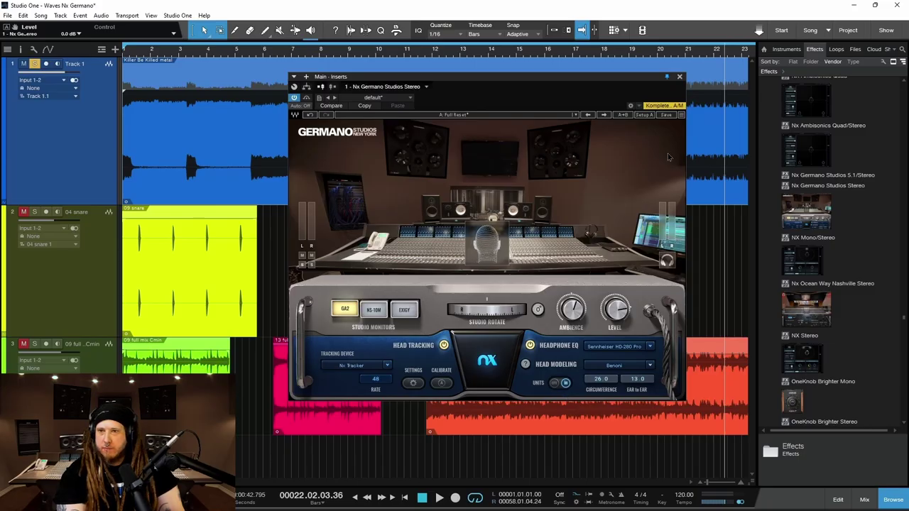
- Set the Nx plug-in's GUI size to 125% and move its window higher on the arrangement
left_click_drag(619, 82, 606, 83)
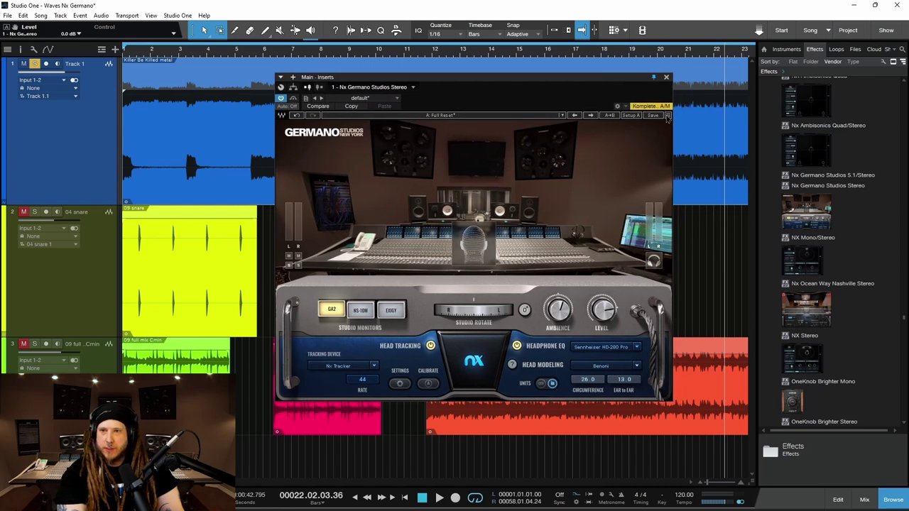
left_click(668, 115)
left_click(693, 155)
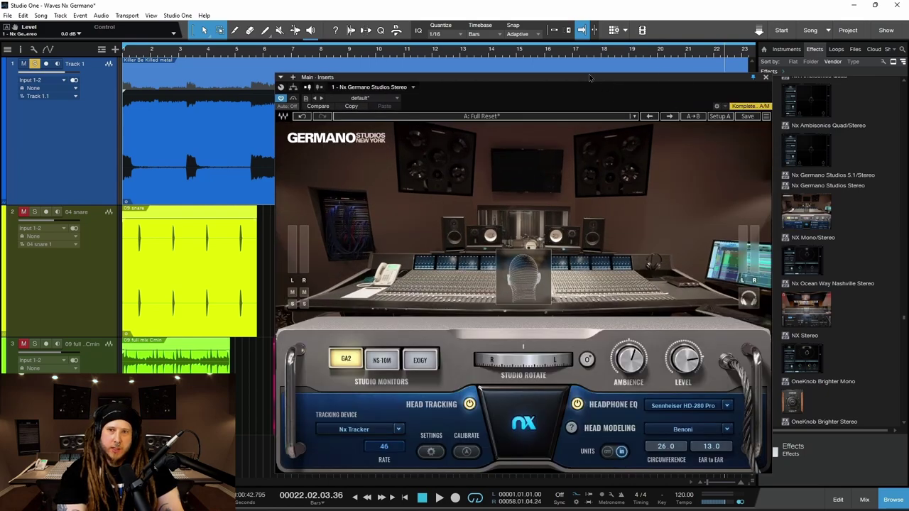
left_click_drag(589, 78, 568, 53)
- Set the plug-in's GUI size to 100% and move its window to the middle of the arrangement
left_click(746, 93)
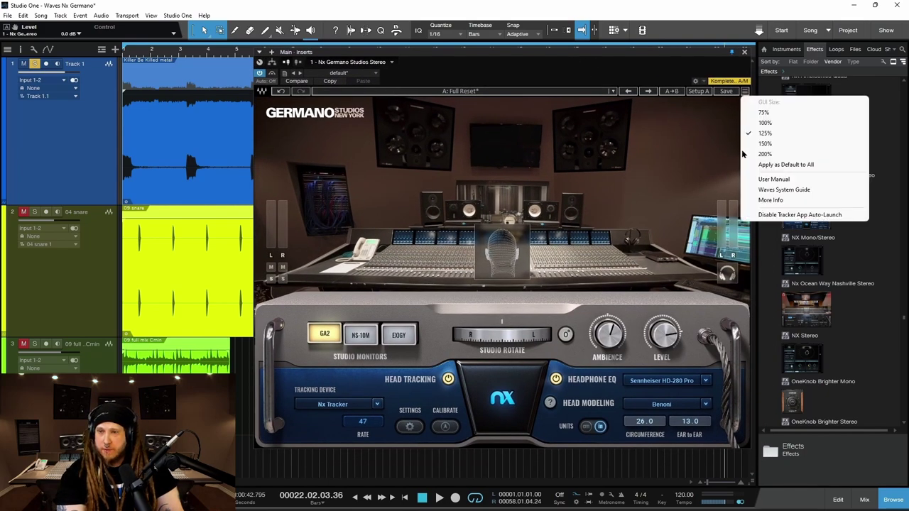
left_click(765, 122)
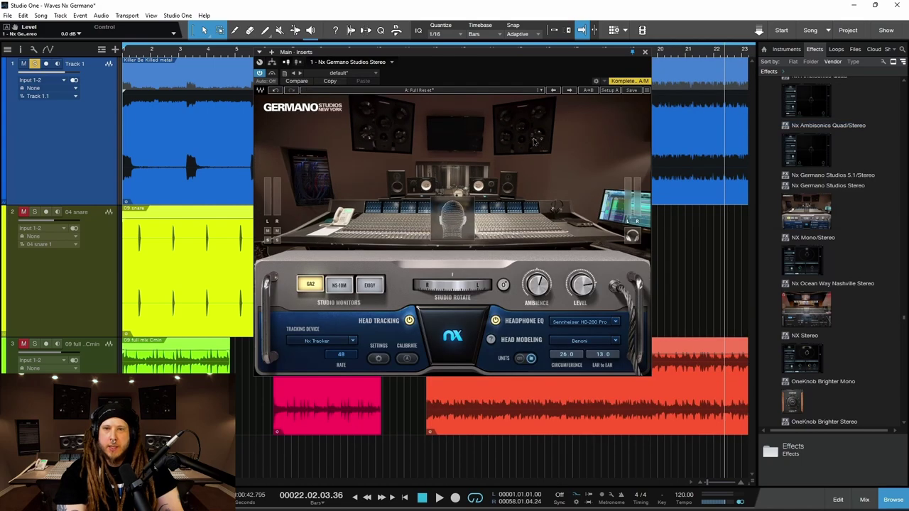
left_click_drag(489, 53, 542, 91)
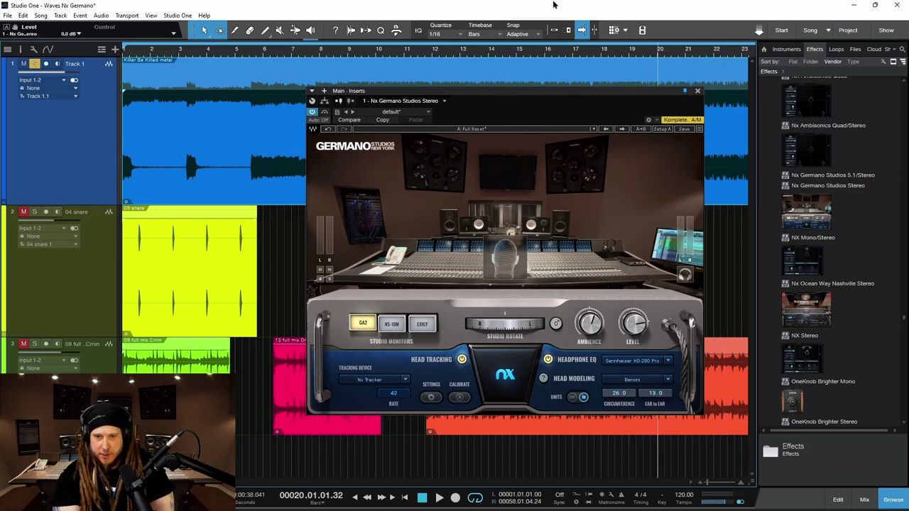
- Place the playback cursor near bar 7 and move the Nx plug-in window slightly lower
key("space")
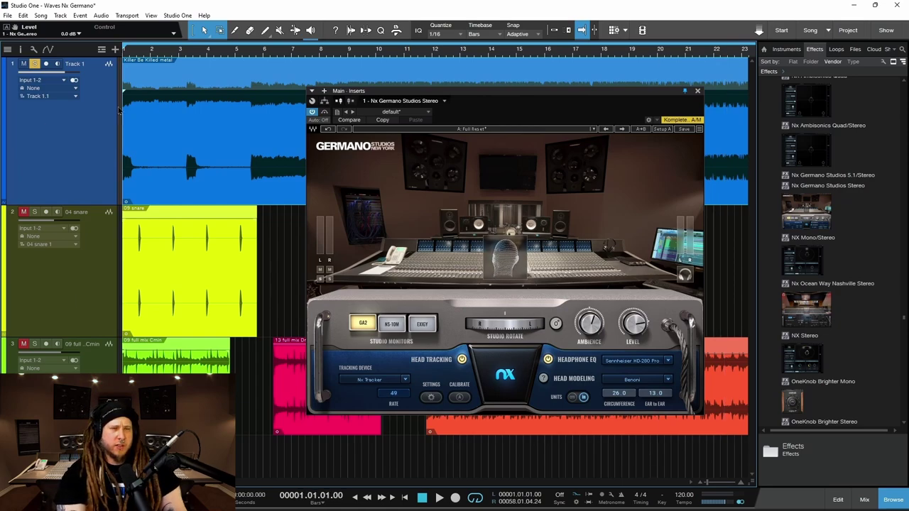
left_click(306, 52)
left_click_drag(452, 95, 456, 105)
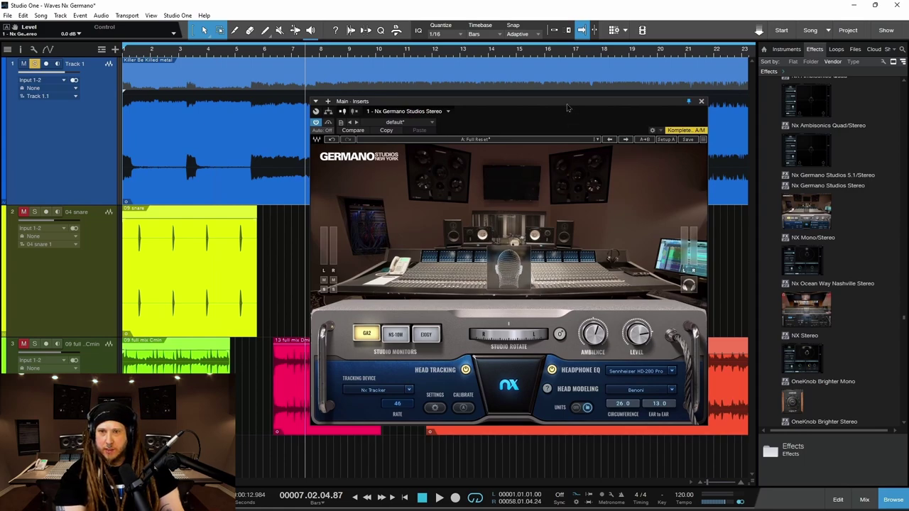
left_click_drag(567, 108, 569, 112)
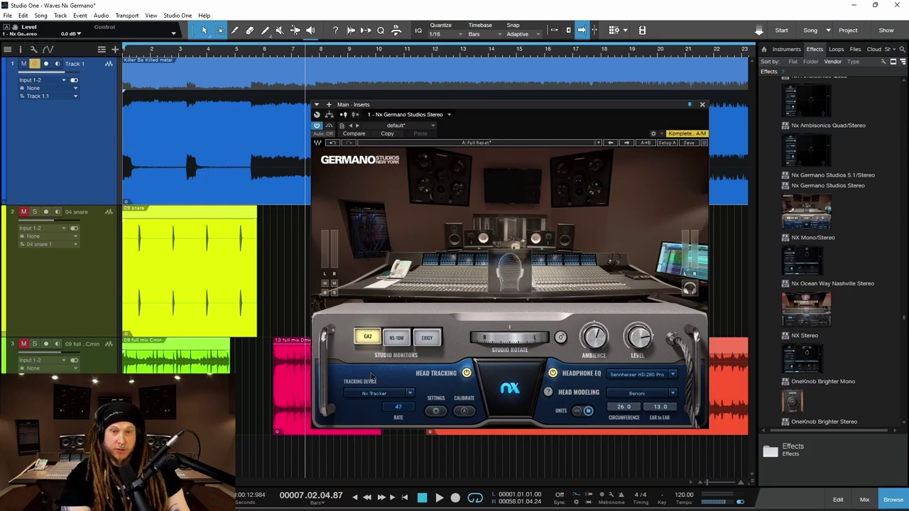
- Play Track 1 and compare the studio monitors by choosing NS-10M, Exigy and GA2 in turn
key("space")
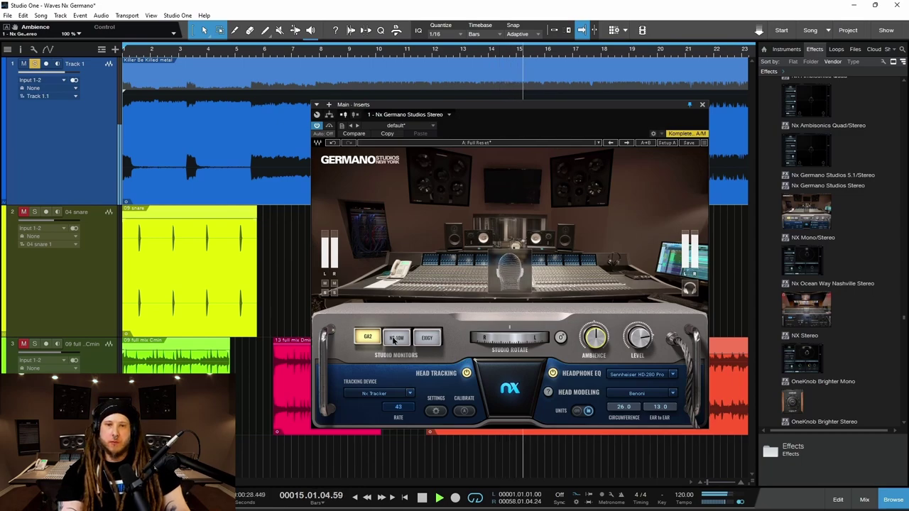
left_click(396, 339)
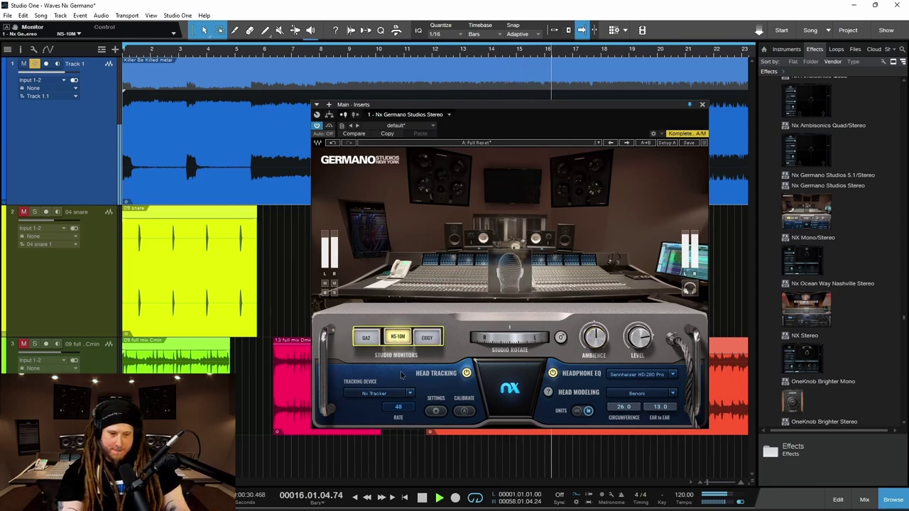
left_click(430, 338)
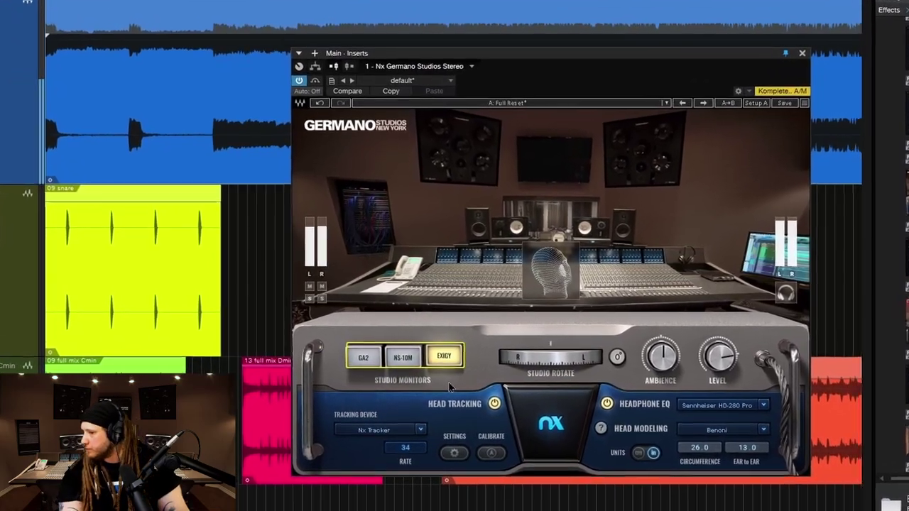
left_click(363, 357)
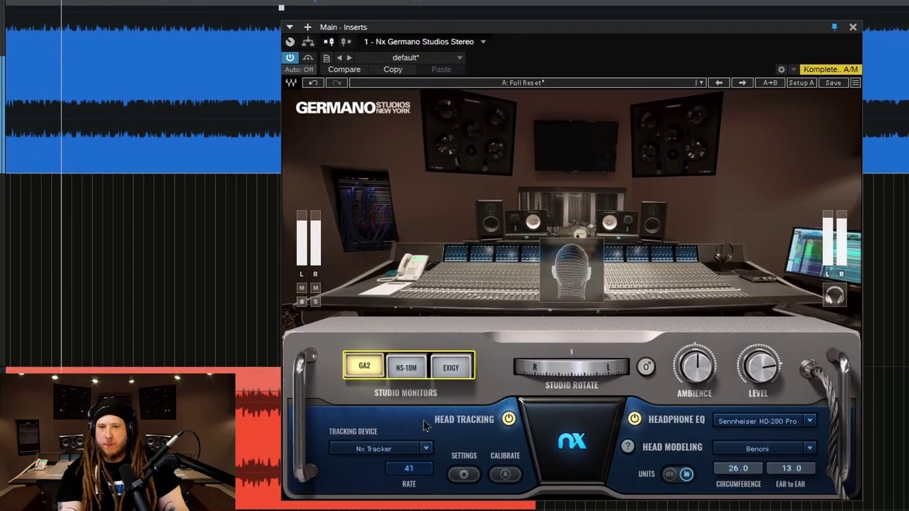
- Rotate the studio to -161°, reset the rotation to 0°, and set the studio monitors to Exigy during playback
left_click_drag(571, 368, 533, 368)
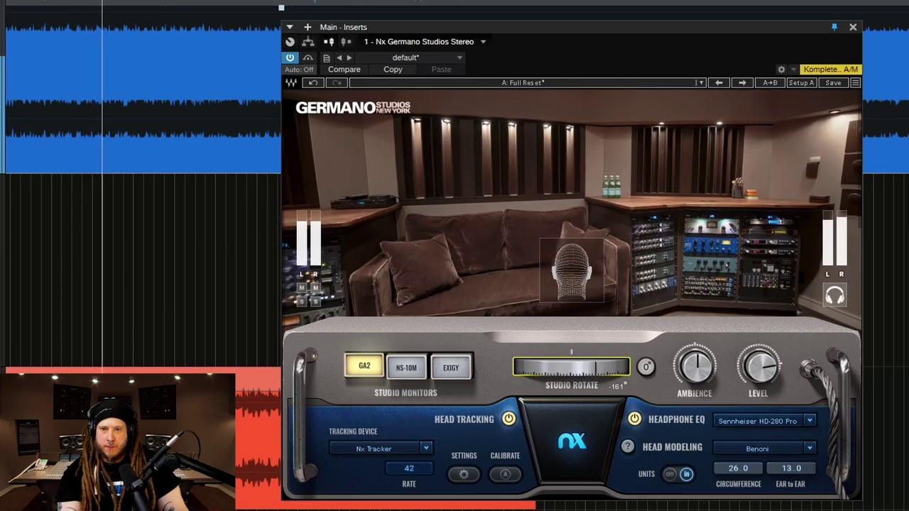
left_click(646, 367)
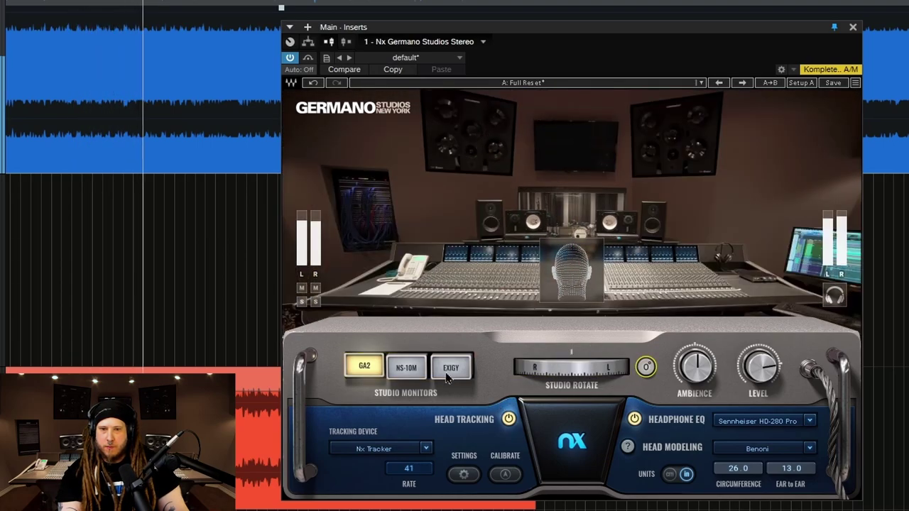
left_click(449, 375)
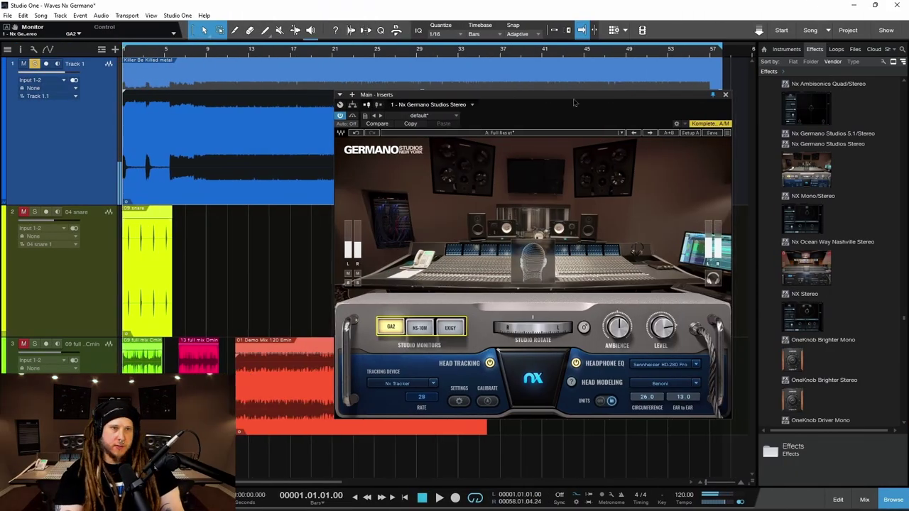
- Solo track 3, set the loop around its 09 full mix Cmin clip, and play it with the Nx plug-in bypassed
left_click(34, 344)
key("p")
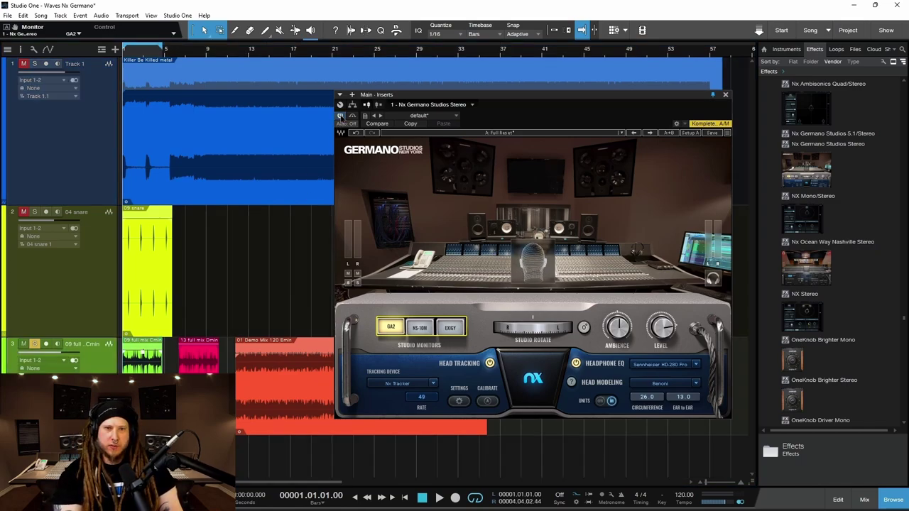
key("space")
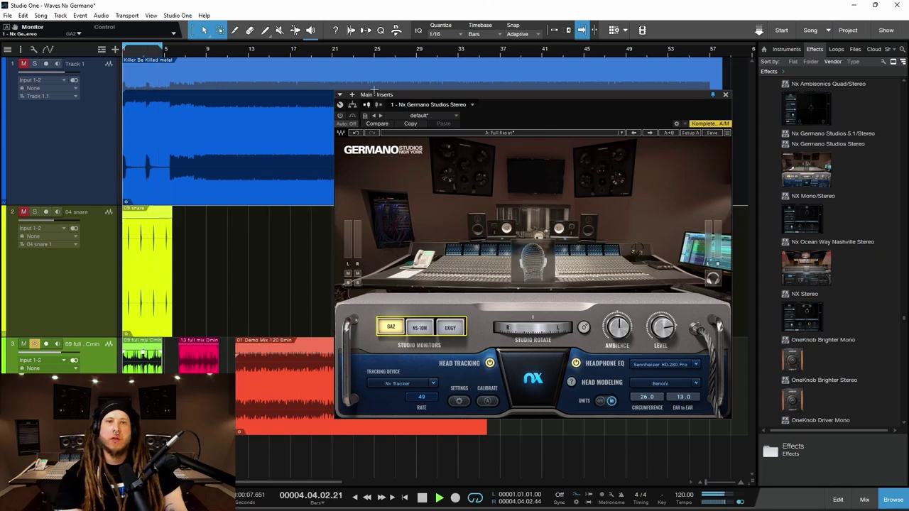
- Enable the Nx plug-in and compare the NS-10M, Exigy and GA2 monitors on the looped full mix clips of track 3
left_click(341, 116)
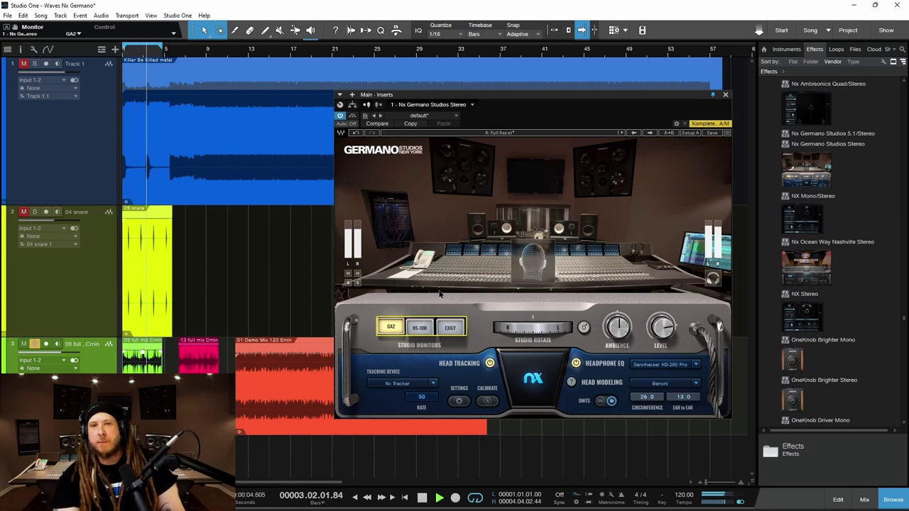
left_click(422, 328)
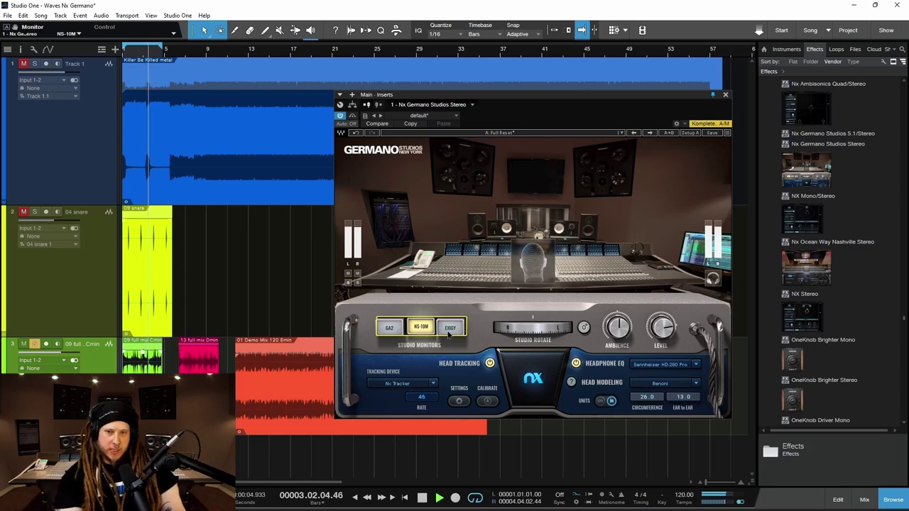
left_click(450, 330)
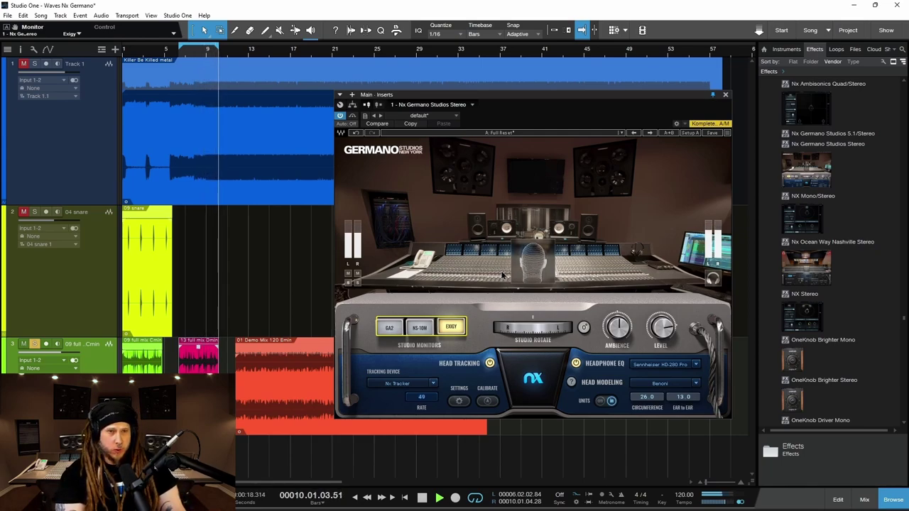
left_click(421, 328)
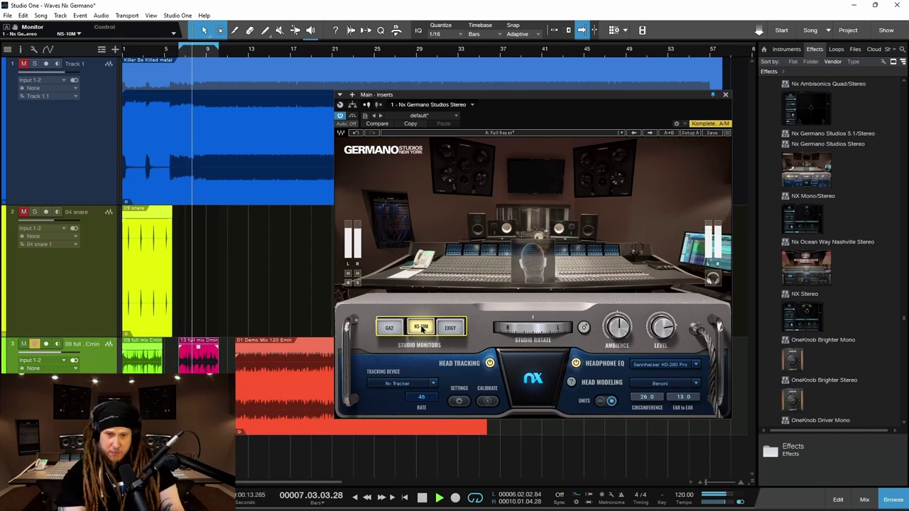
left_click(390, 328)
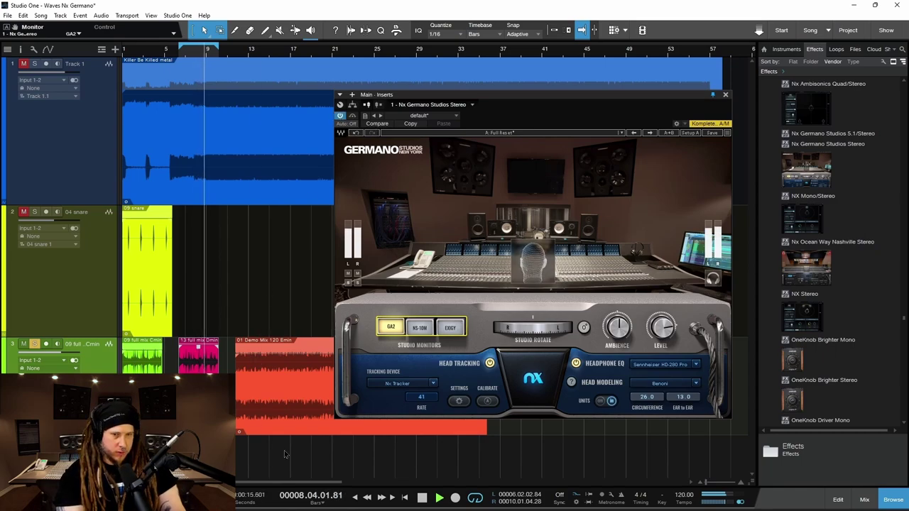
- Set the loop around the 01 Demo Mix 120 Emin clip and play it with the Nx plug-in bypassed
key("space")
left_click(289, 420)
key("p")
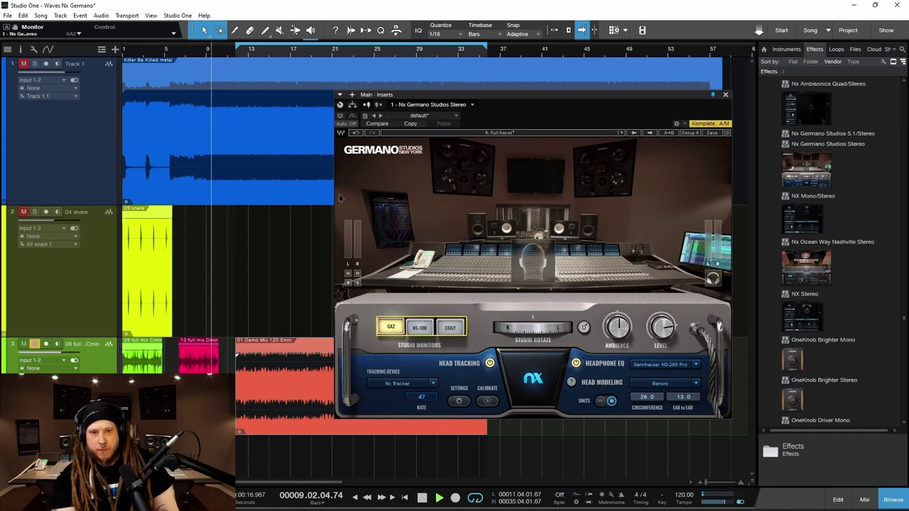
key("space")
key("space")
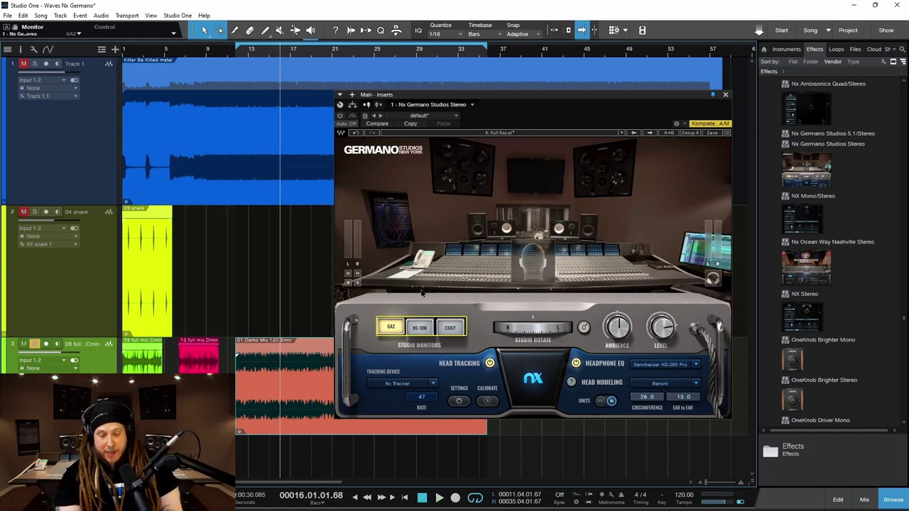
key("space")
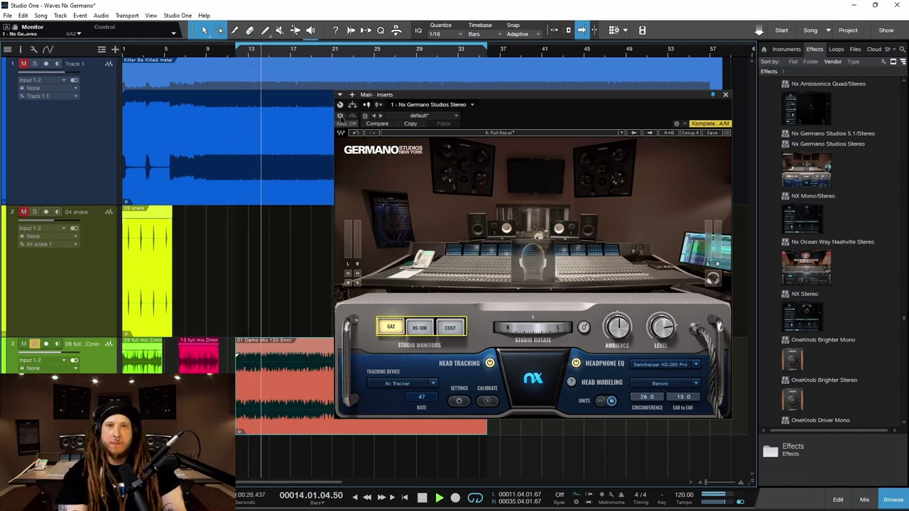
- Enable the Nx plug-in, move its window clear of the demo mix clip, and compare the NS-10M and GA2 monitors during playback
left_click(340, 116)
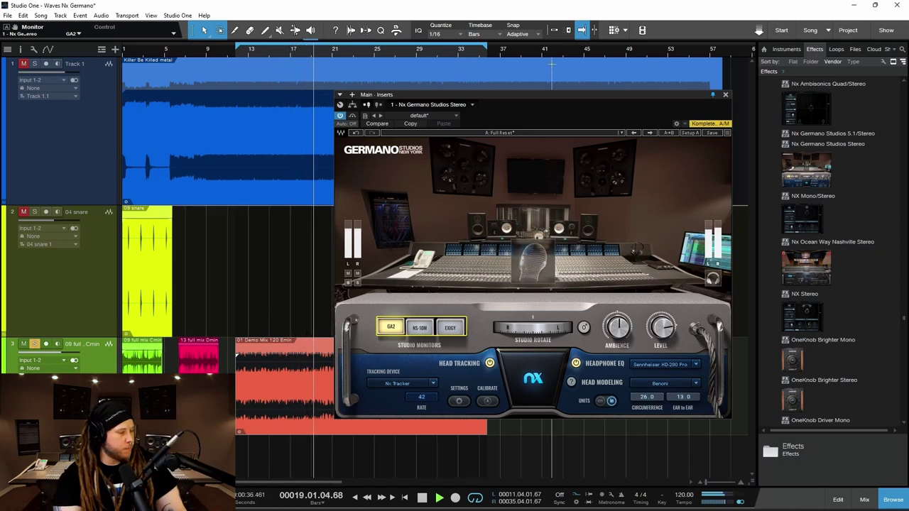
left_click_drag(537, 100, 601, 78)
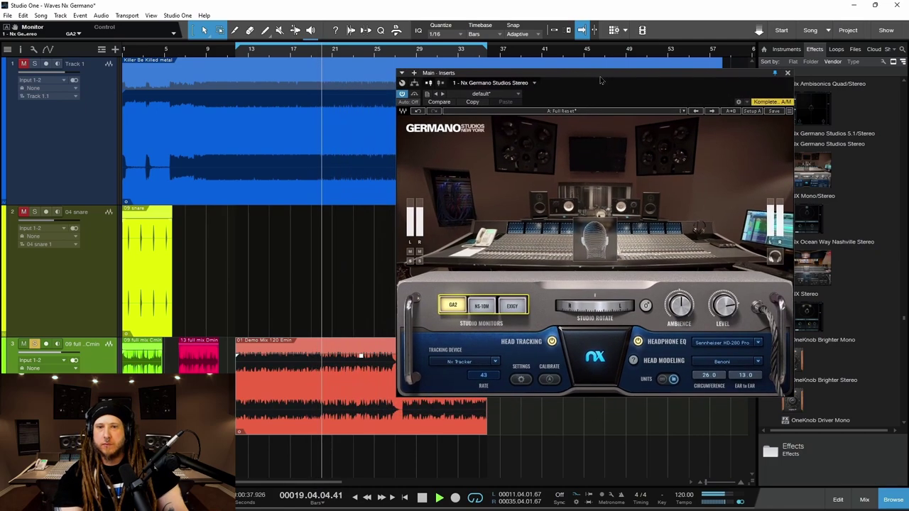
left_click(482, 306)
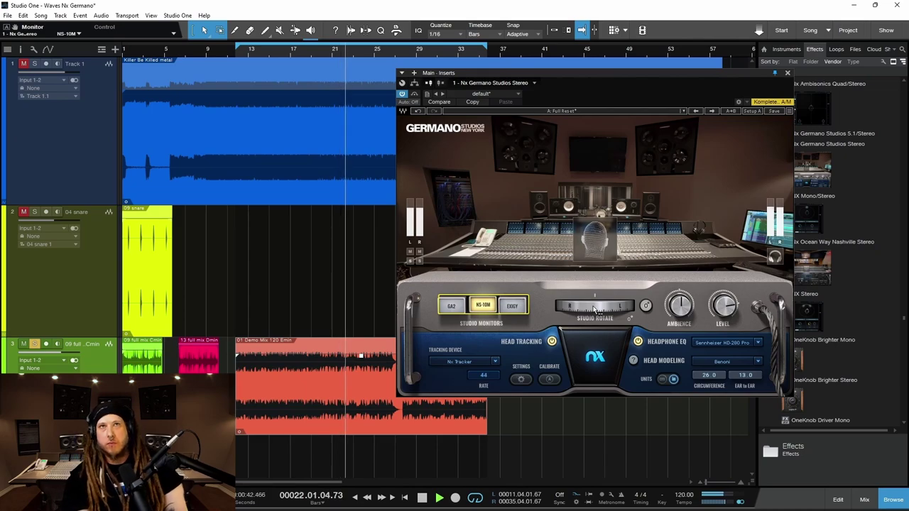
left_click(452, 306)
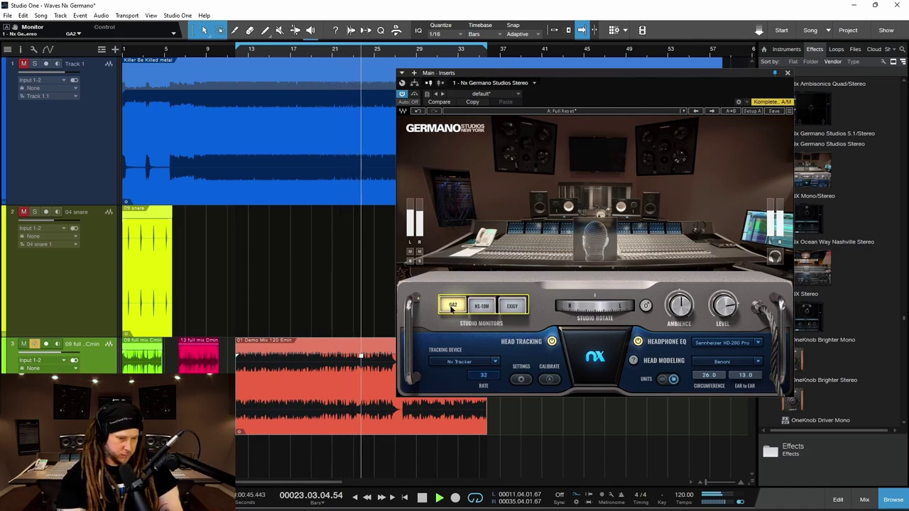
- Compare the NS-10M and Exigy monitors on the looped demo mix, keeping the plug-in window clear of the clip, and stop playback
left_click(483, 306)
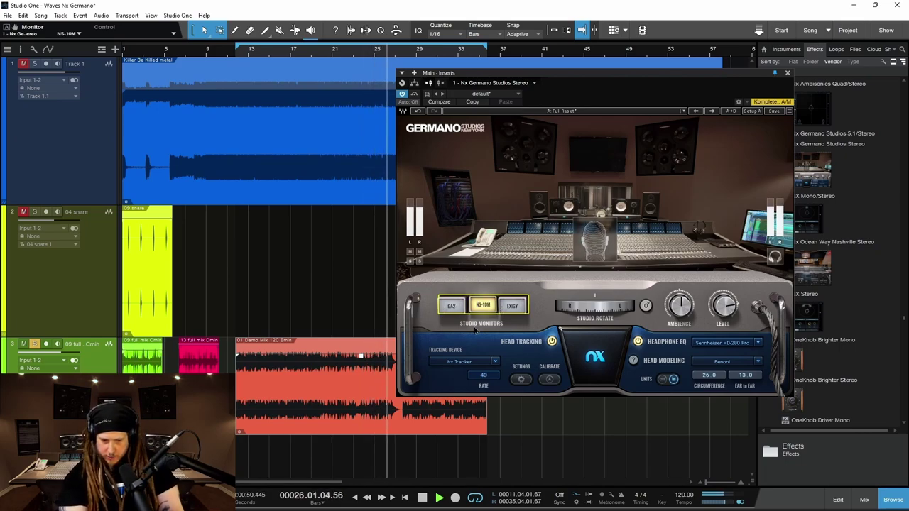
left_click_drag(523, 80, 454, 91)
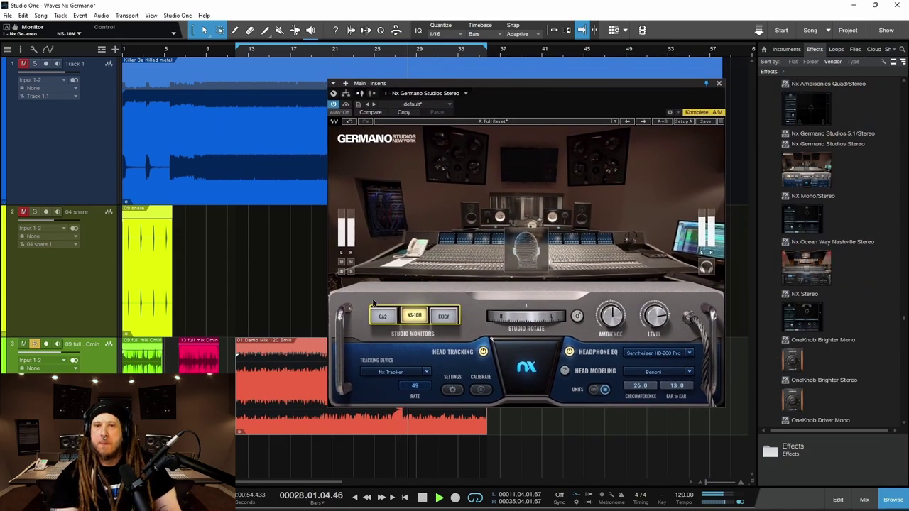
left_click(452, 320)
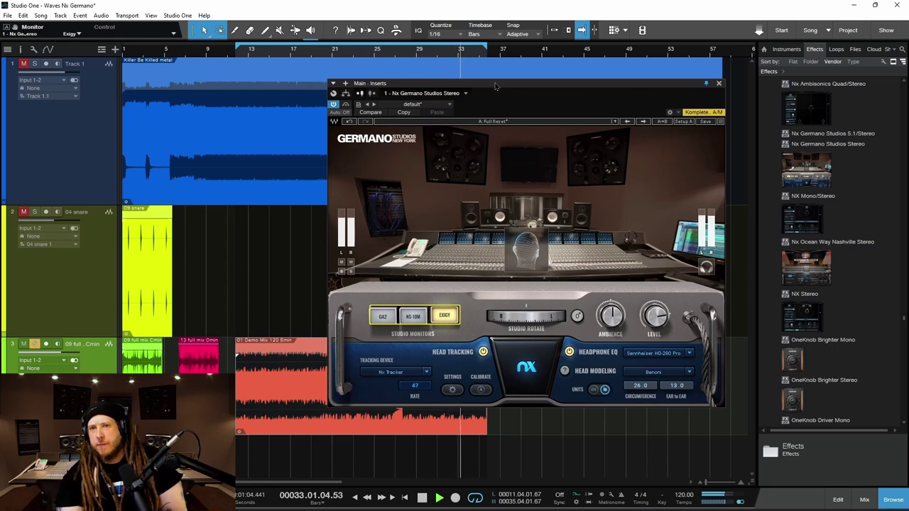
left_click_drag(496, 86, 663, 77)
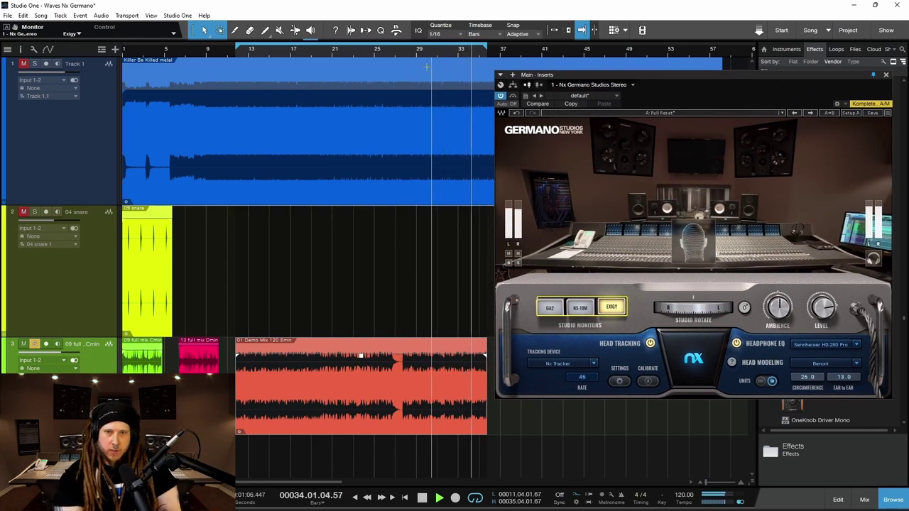
key("space")
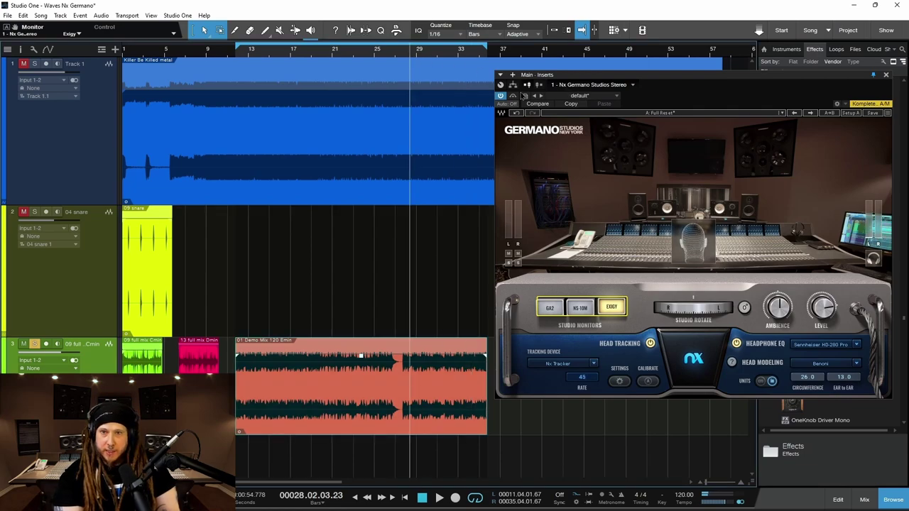
- Play the demo mix from around bar 28 with the Nx plug-in bypassed and its window moved slightly aside
key("space")
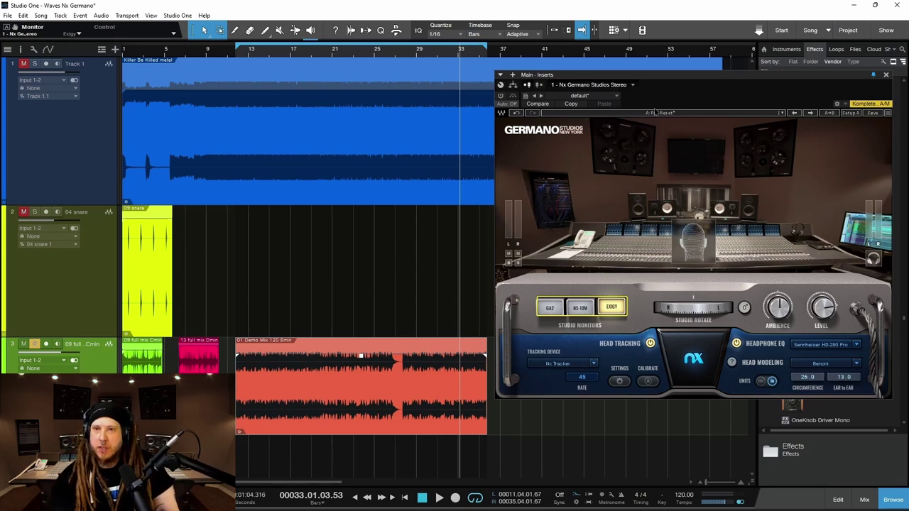
left_click_drag(679, 78, 666, 72)
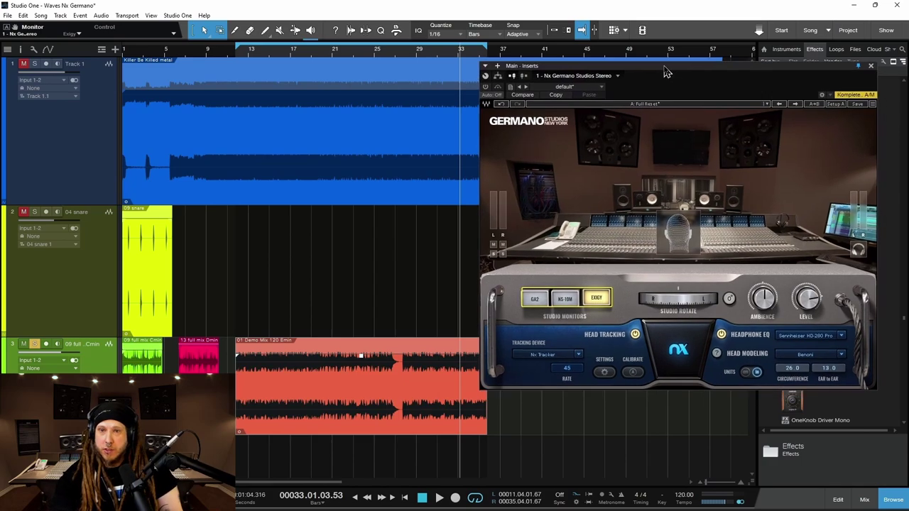
left_click(427, 56)
left_click(408, 56)
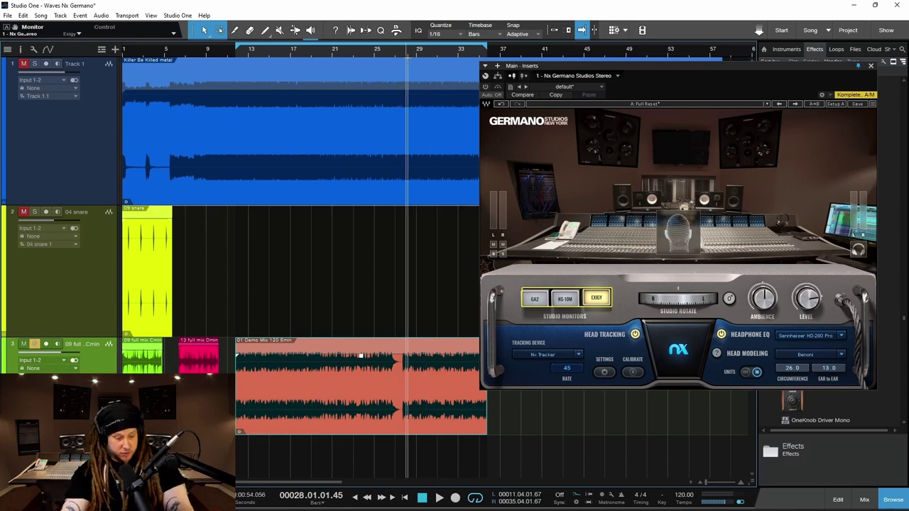
key("space")
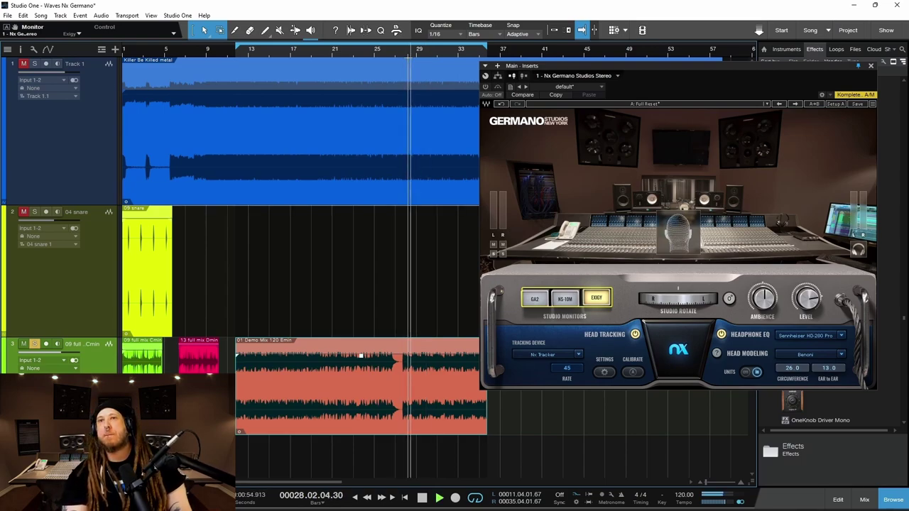
- Enable the Nx plug-in, compare the NS-10M and GA2 monitors on the demo mix, and stop playback
left_click(485, 86)
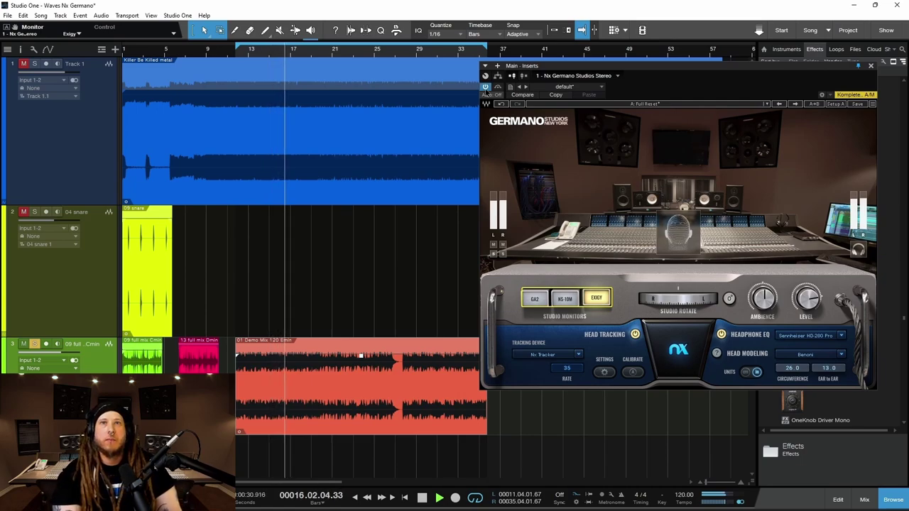
left_click(556, 299)
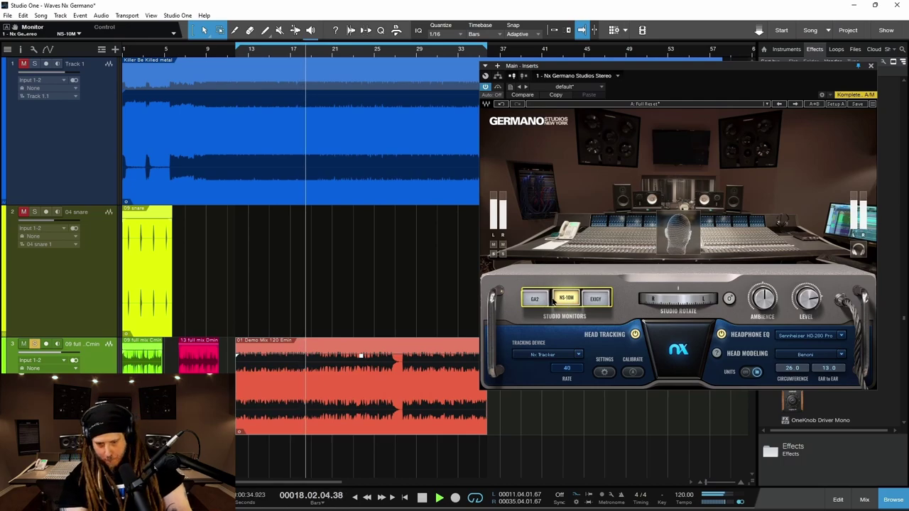
left_click_drag(750, 74, 661, 68)
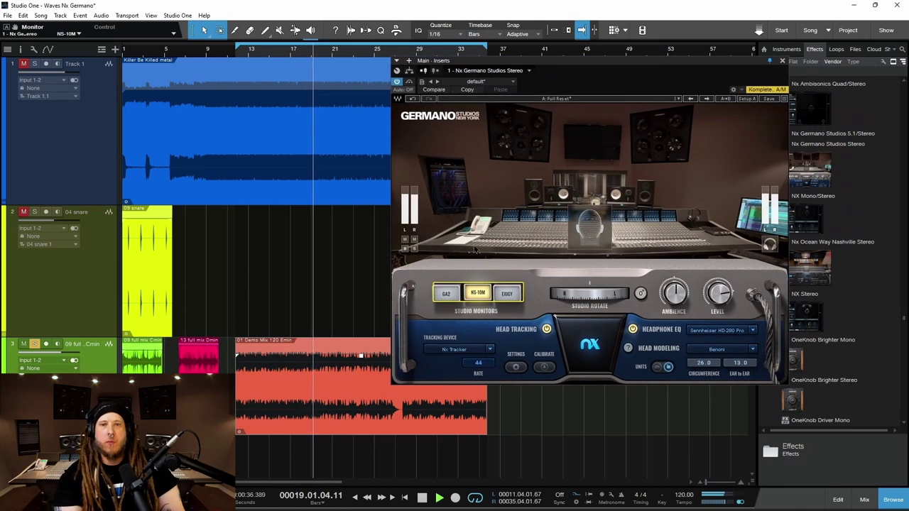
left_click(447, 296)
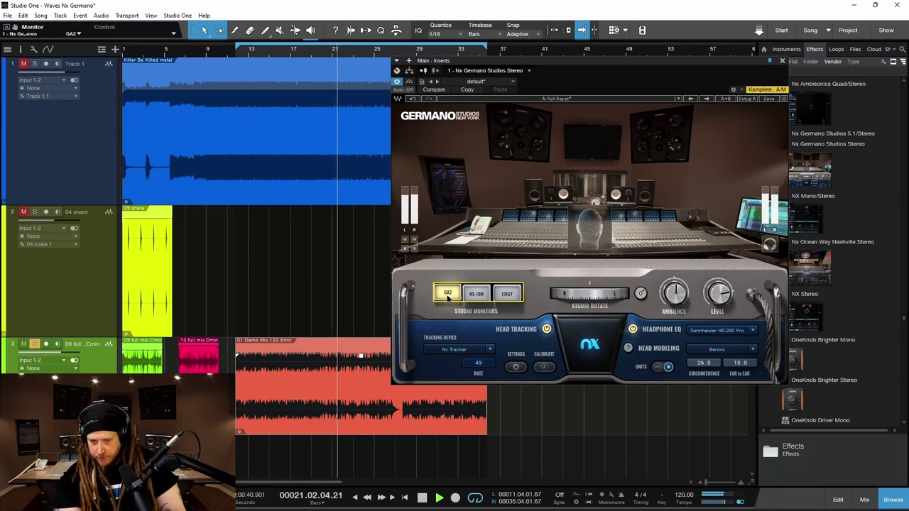
left_click_drag(456, 71, 515, 71)
key("space")
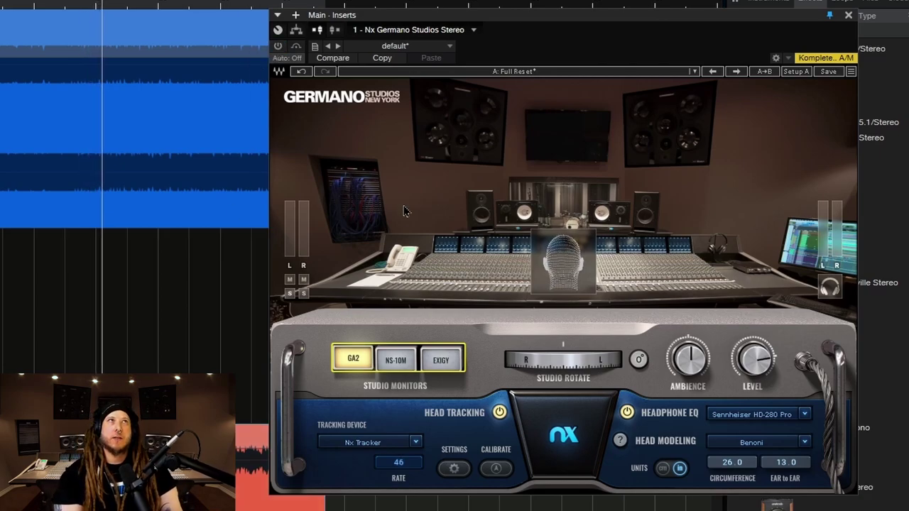
- Turn on the Nx plug-in and replay a passage of the demo mix through the GA2 monitors
left_click(280, 46)
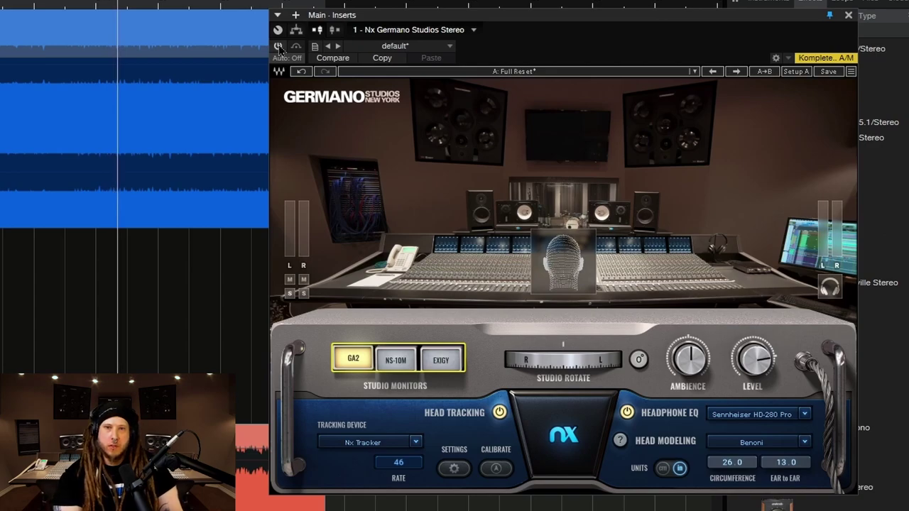
left_click(98, 9)
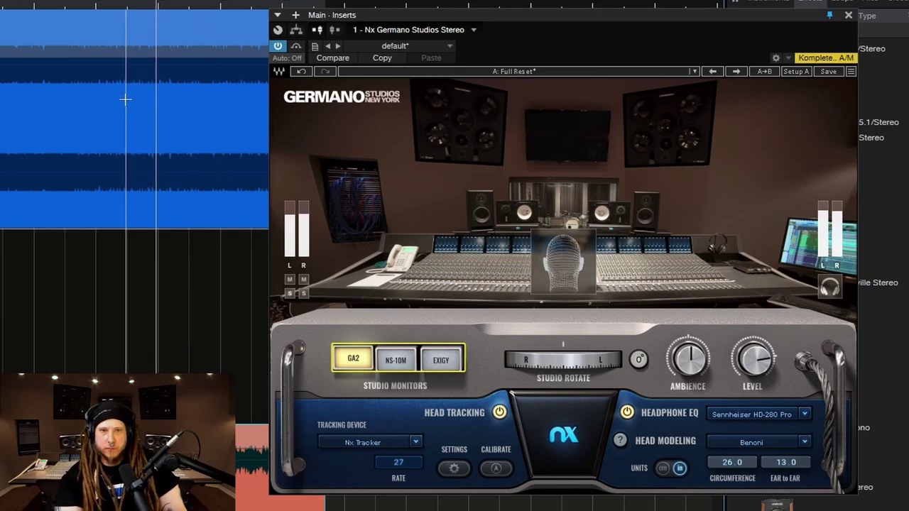
left_click(95, 6)
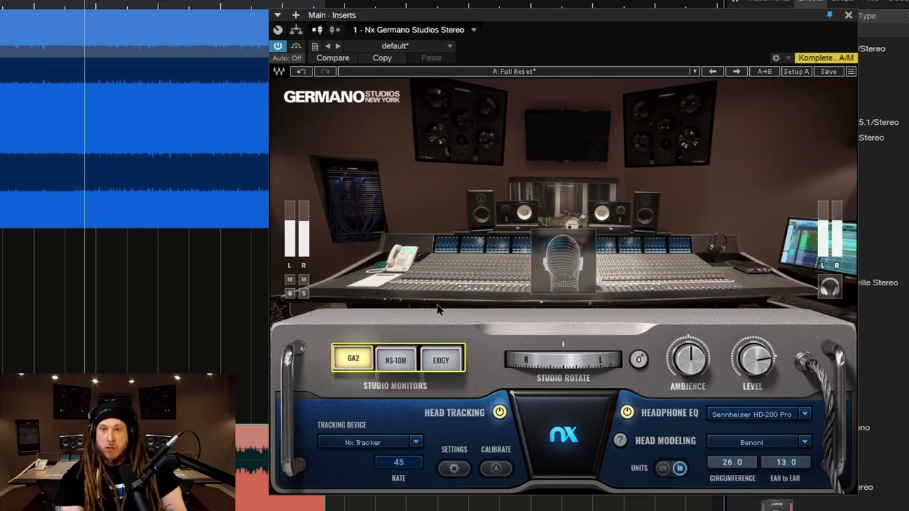
- Replay the demo mix passage while alternating between the Exigy and GA2 monitors, finishing on Exigy
left_click(442, 360)
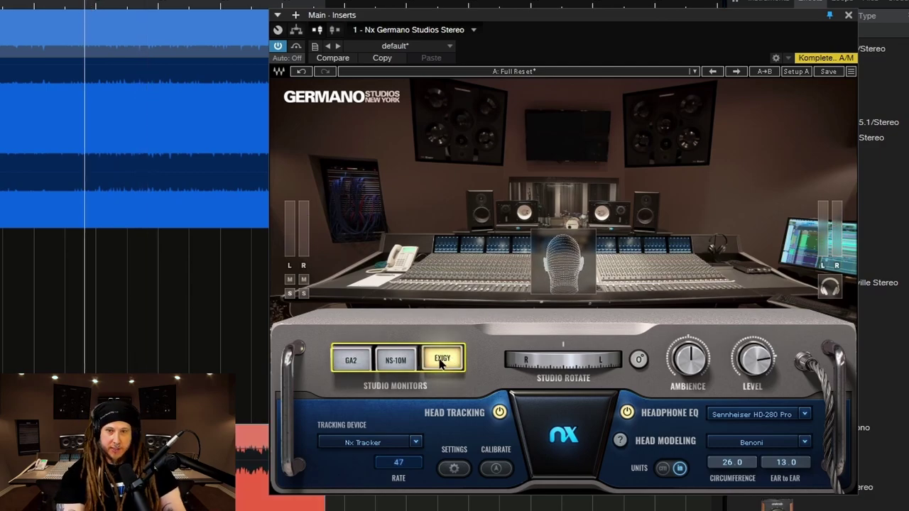
left_click(82, 6)
left_click(349, 363)
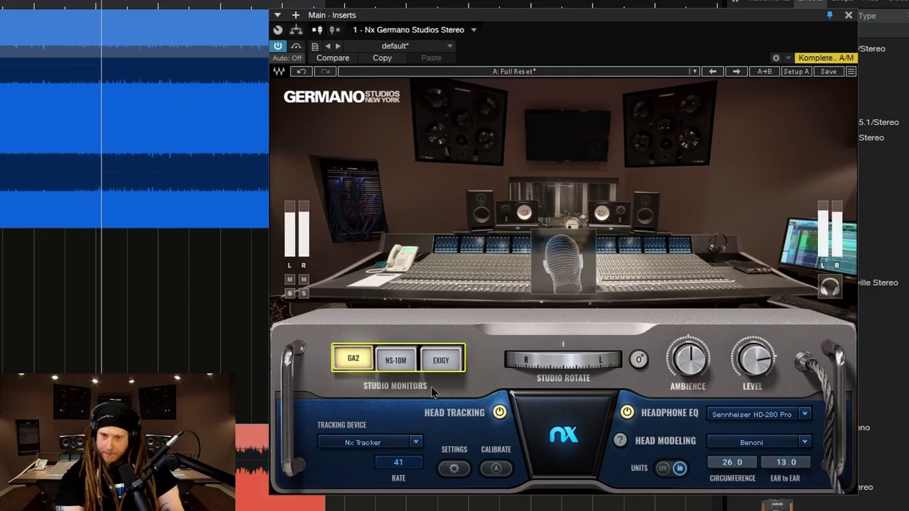
left_click(449, 366)
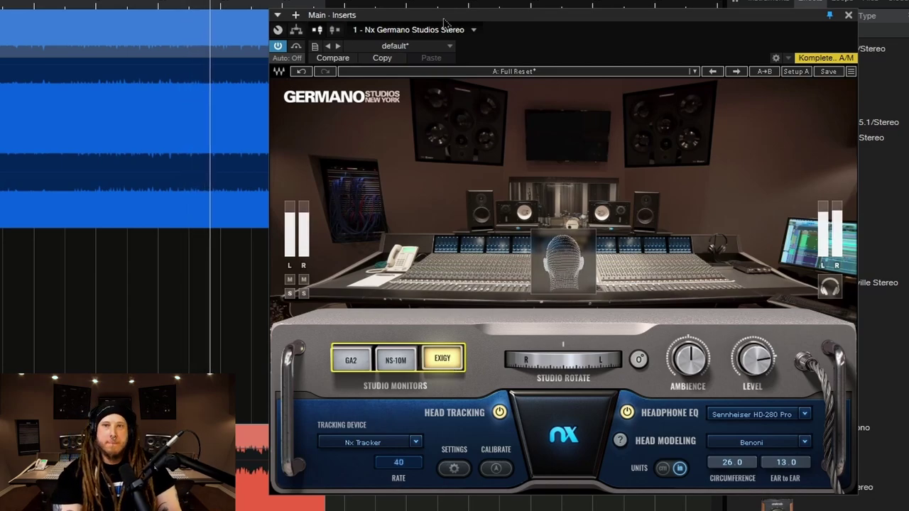
left_click_drag(443, 19, 441, 25)
left_click(351, 366)
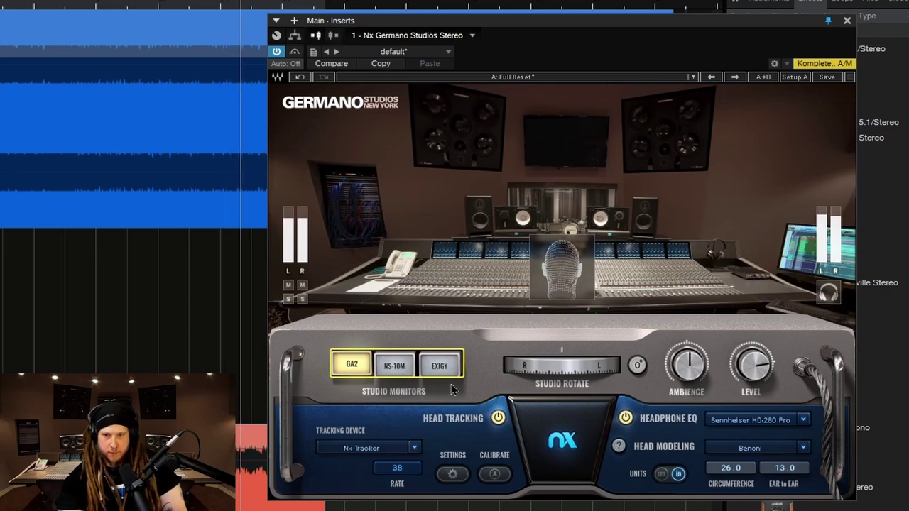
left_click(441, 367)
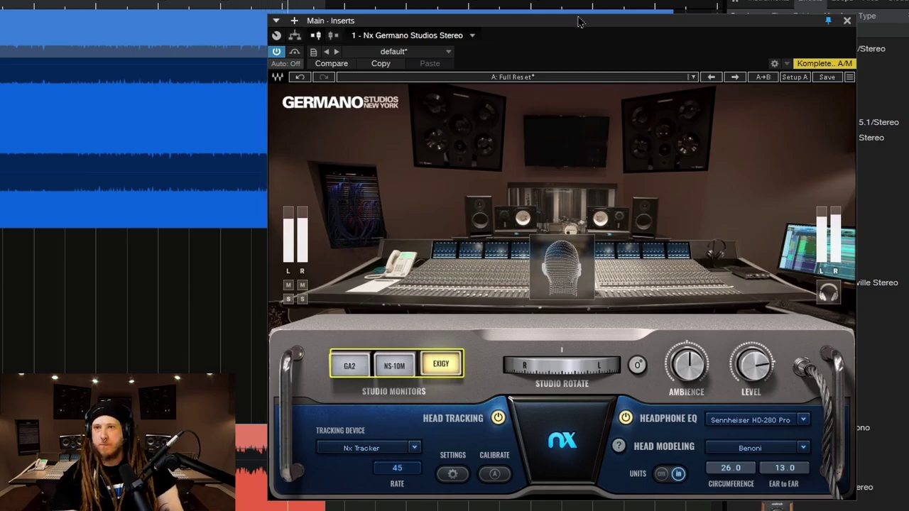
left_click_drag(579, 22, 557, 32)
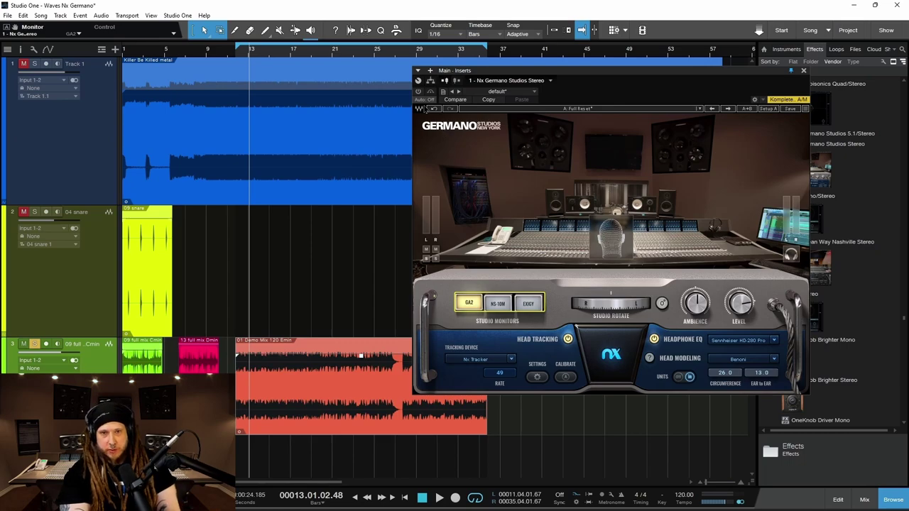
- Show the mixer with the plug-in window clear of the Main output's Nx Germano insert, and hide the mixer again
left_click(865, 499)
left_click_drag(693, 73, 420, 75)
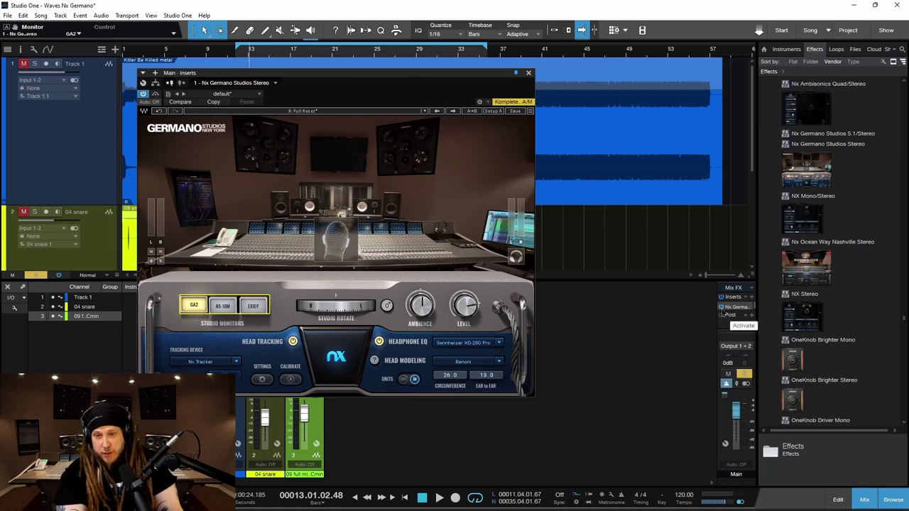
left_click(864, 500)
left_click_drag(323, 76, 523, 84)
left_click_drag(575, 32, 566, 21)
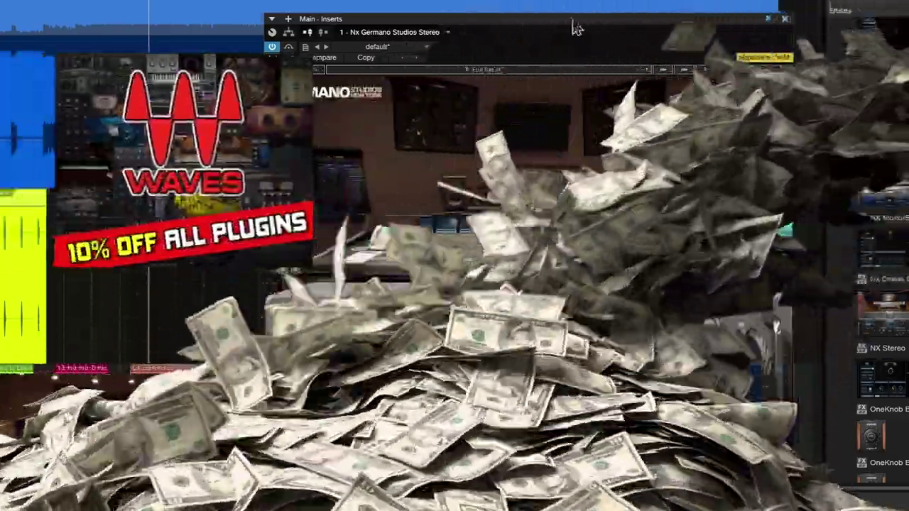
left_click_drag(575, 28, 588, 29)
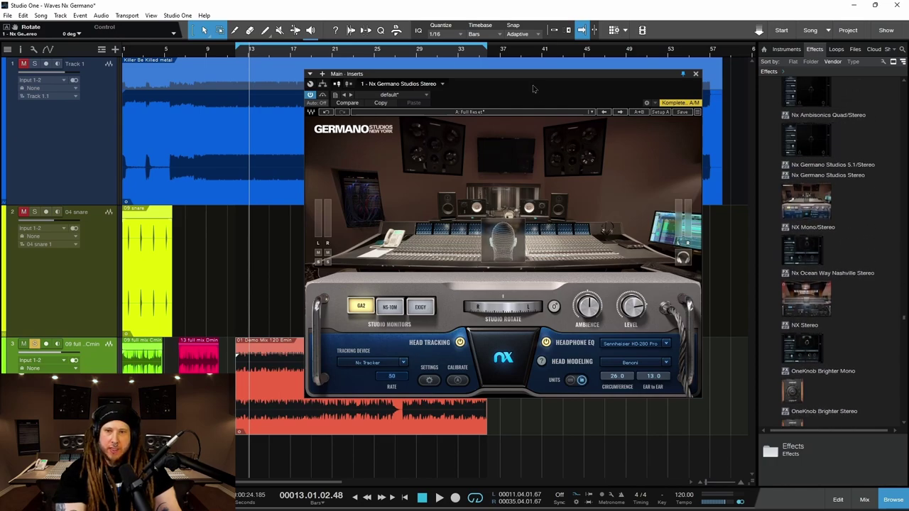
left_click_drag(532, 79, 569, 84)
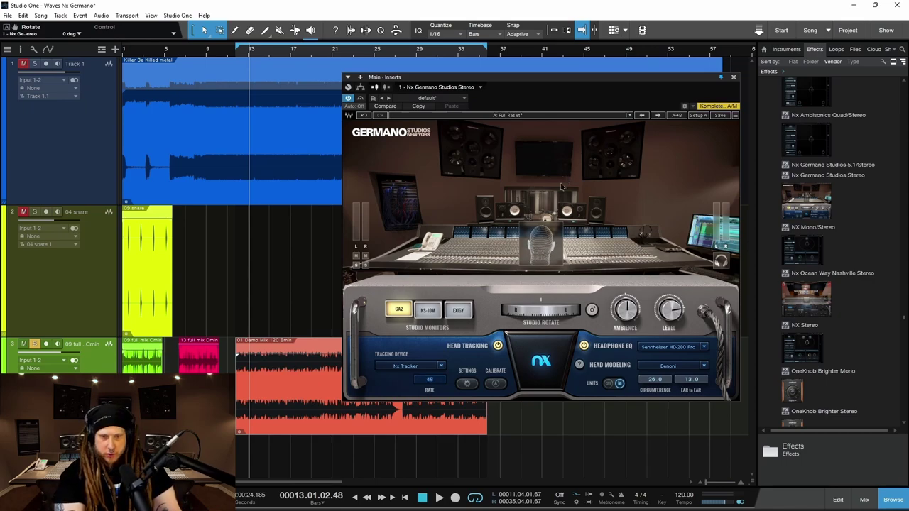
- Cycle through the GA2, NS-10M and Exigy studio monitors with playback stopped, ending on GA2
left_click(438, 313)
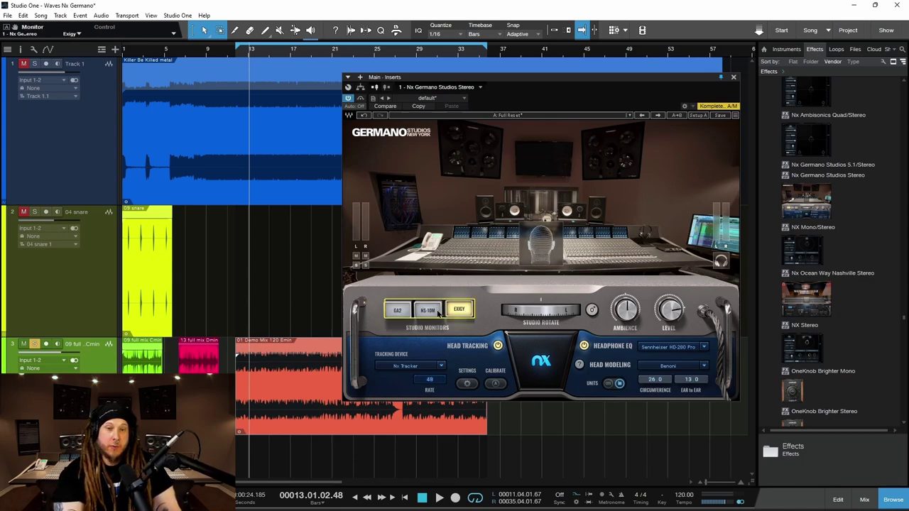
left_click(401, 313)
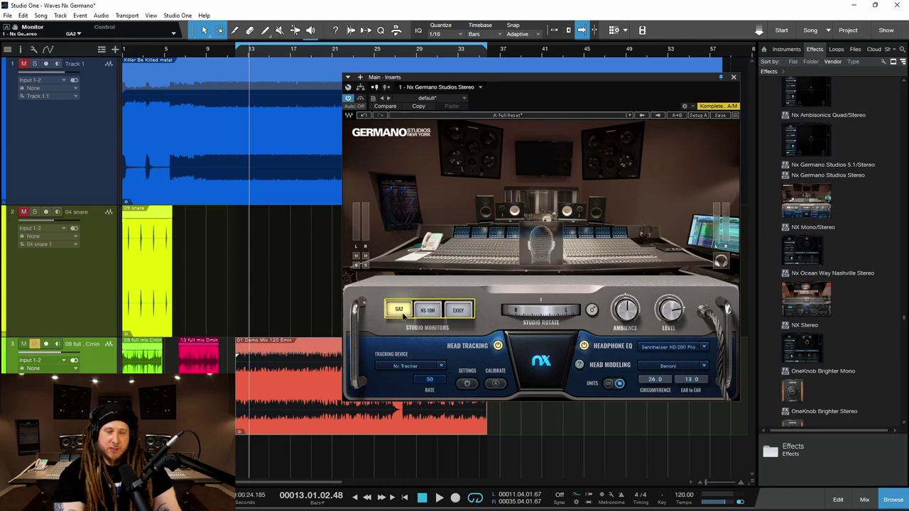
left_click(428, 311)
left_click(458, 311)
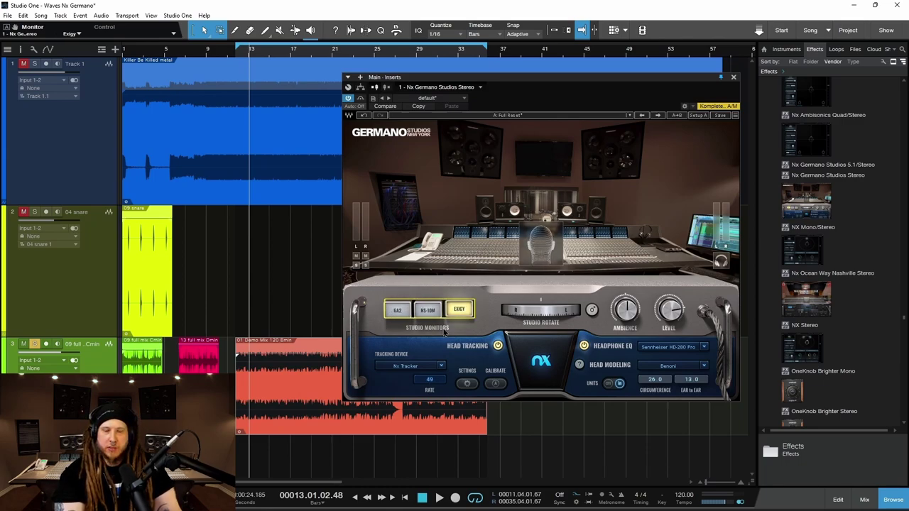
left_click(398, 313)
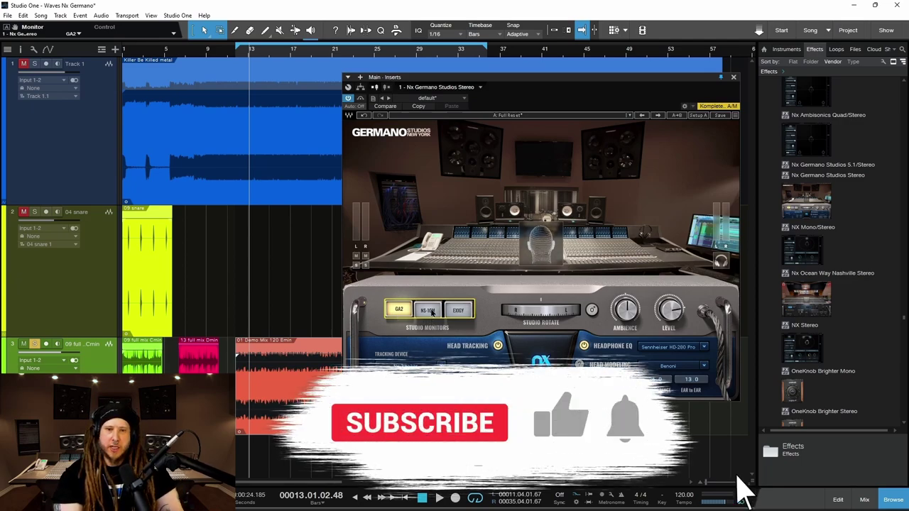
left_click(432, 312)
left_click(459, 309)
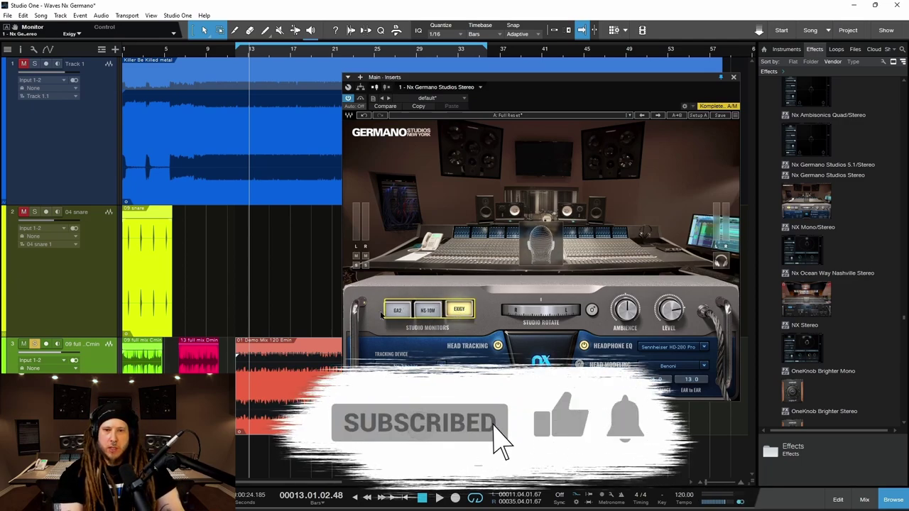
left_click(427, 313)
left_click(396, 314)
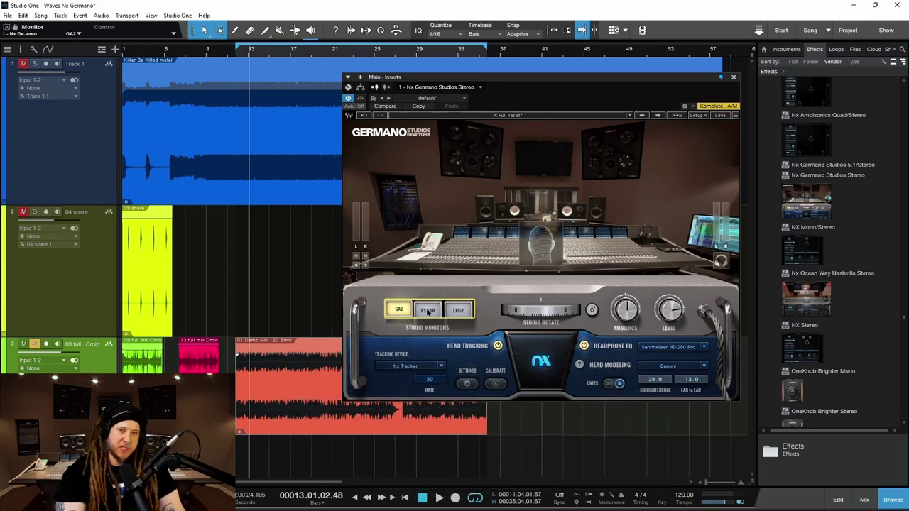
left_click(426, 313)
left_click(448, 311)
left_click(430, 311)
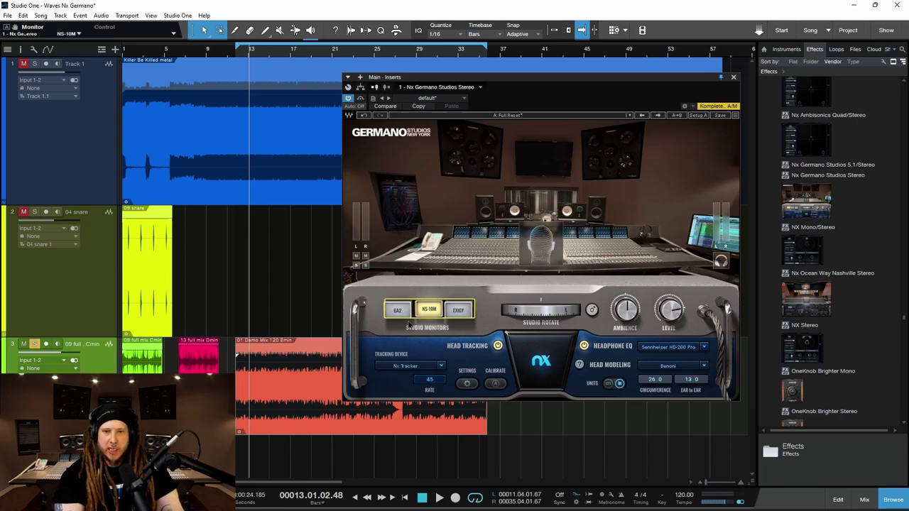
left_click(399, 311)
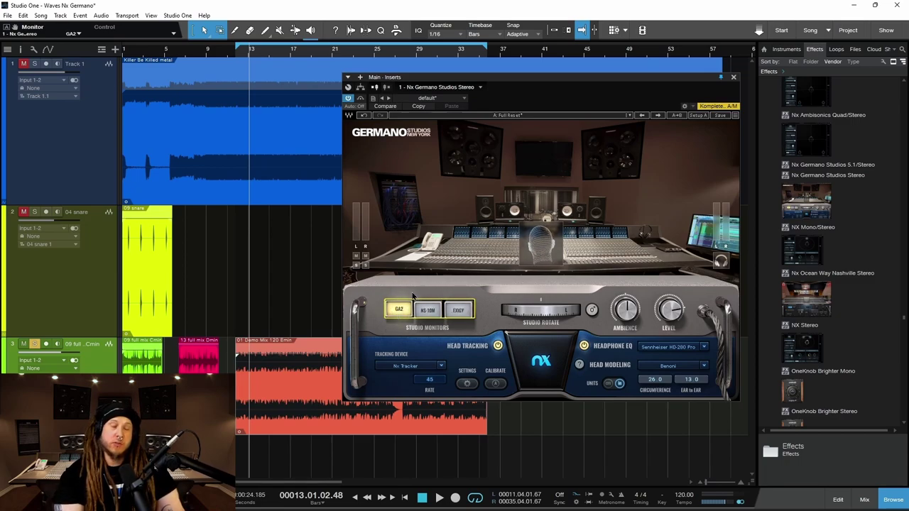
left_click_drag(577, 83, 558, 76)
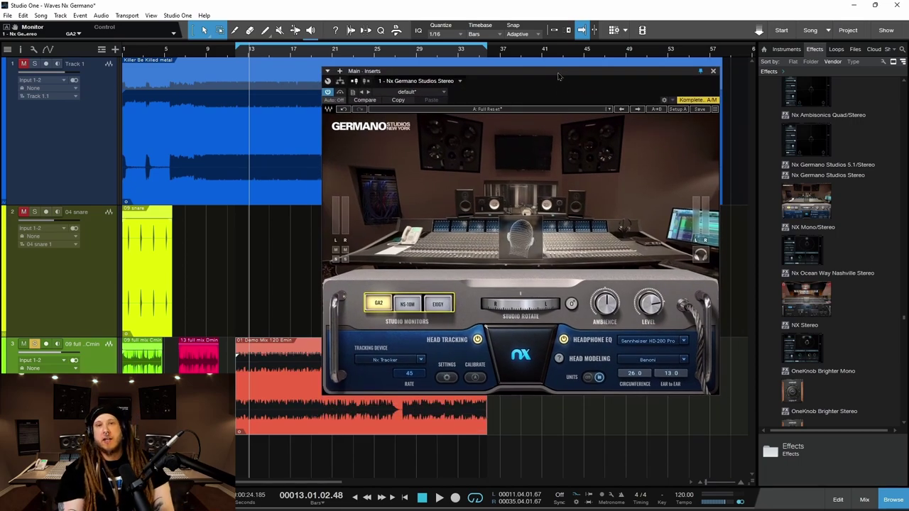